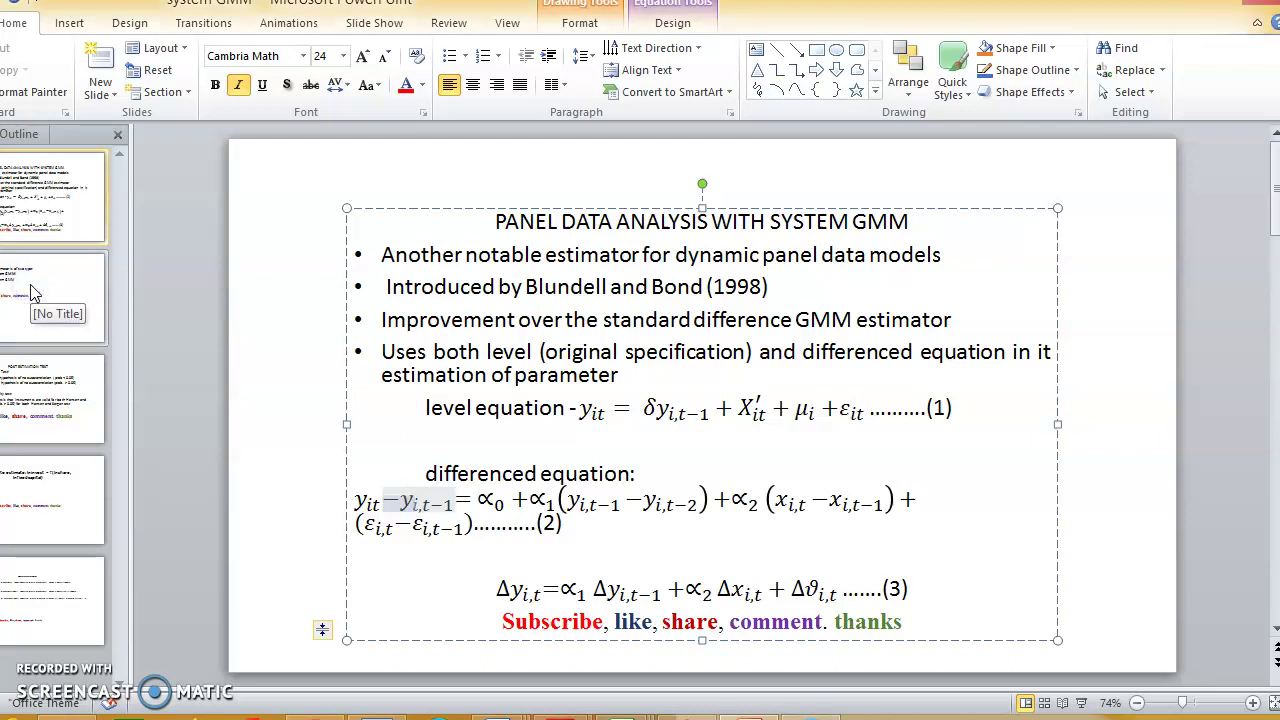
Show the slide explaining that system GMM comes as one-step and two-step
left_click(12, 289)
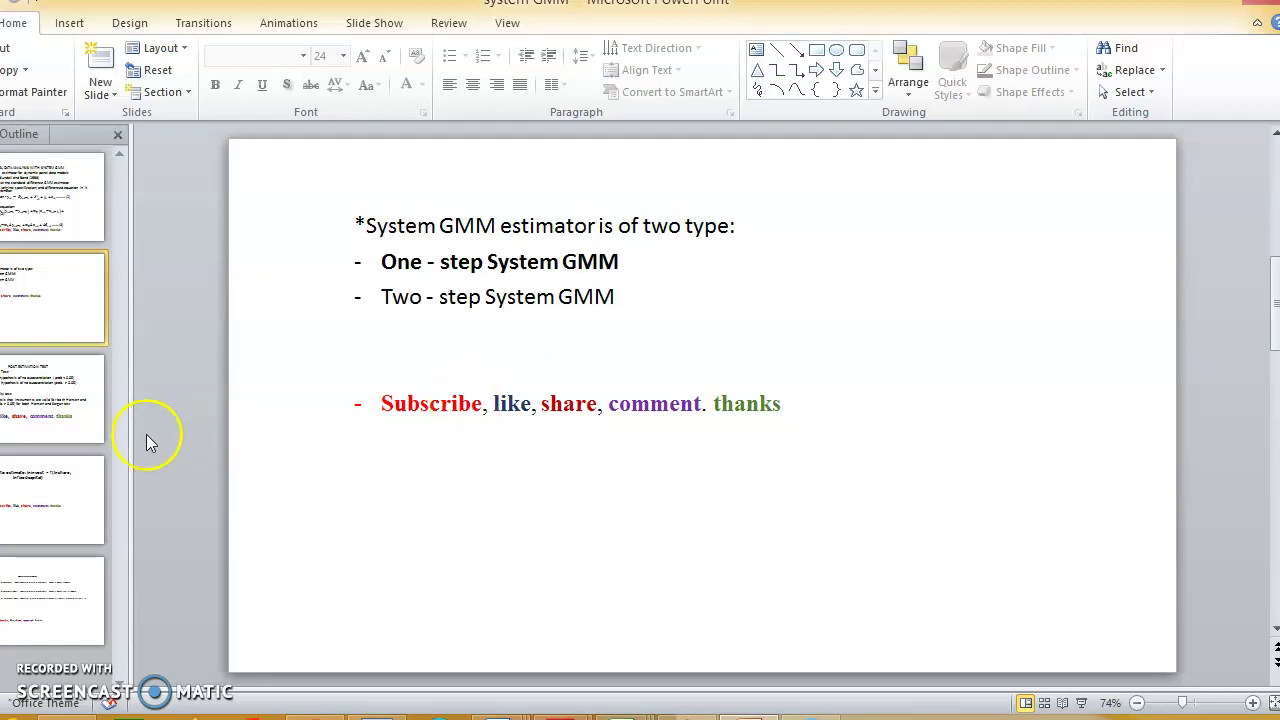
Display the Post Estimation Test slide on AR(1)/AR(2) and Hansen/Sargan instrument validity tests
left_click(78, 406)
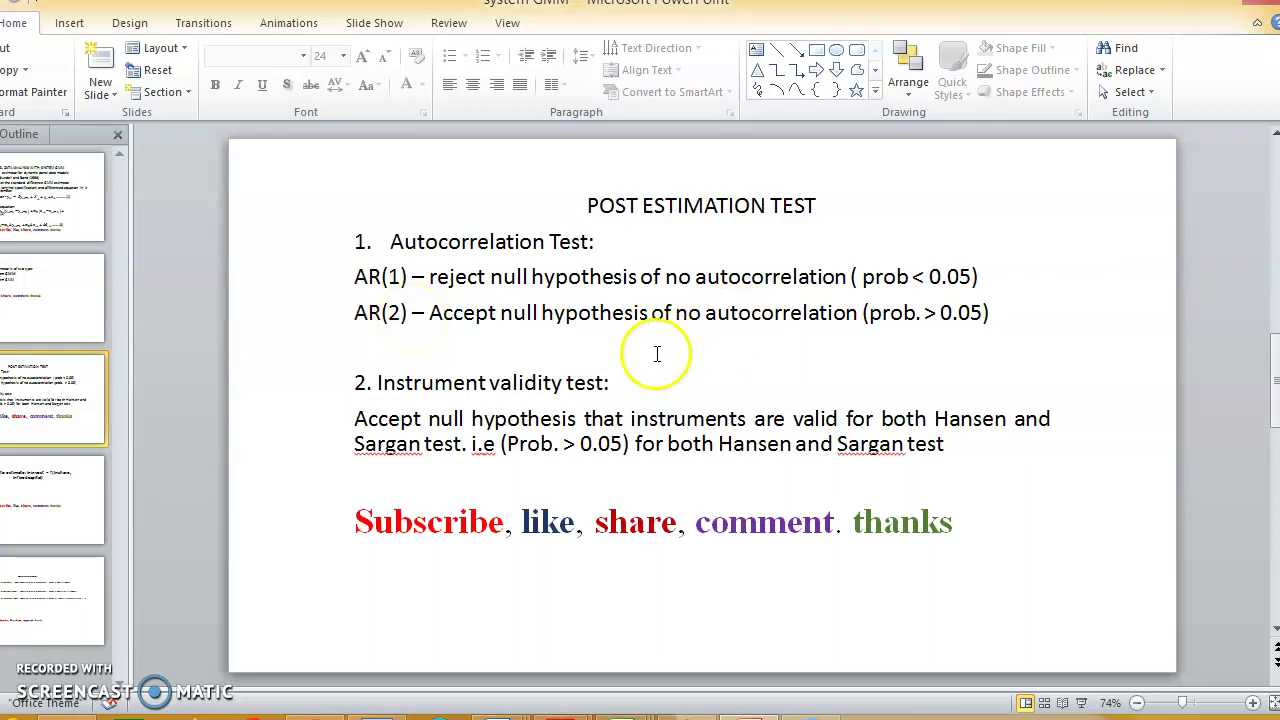
left_click(623, 400)
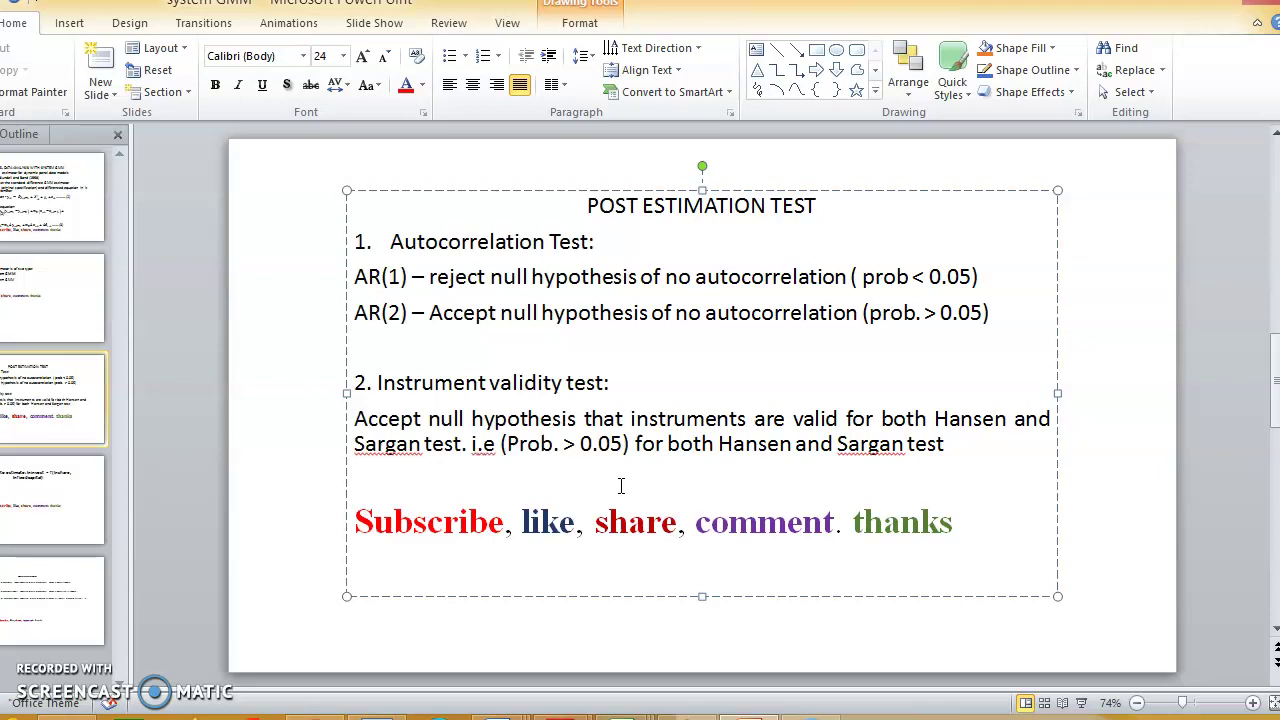
Review the slide with the model equation, including lnfixedcapital
left_click(22, 490)
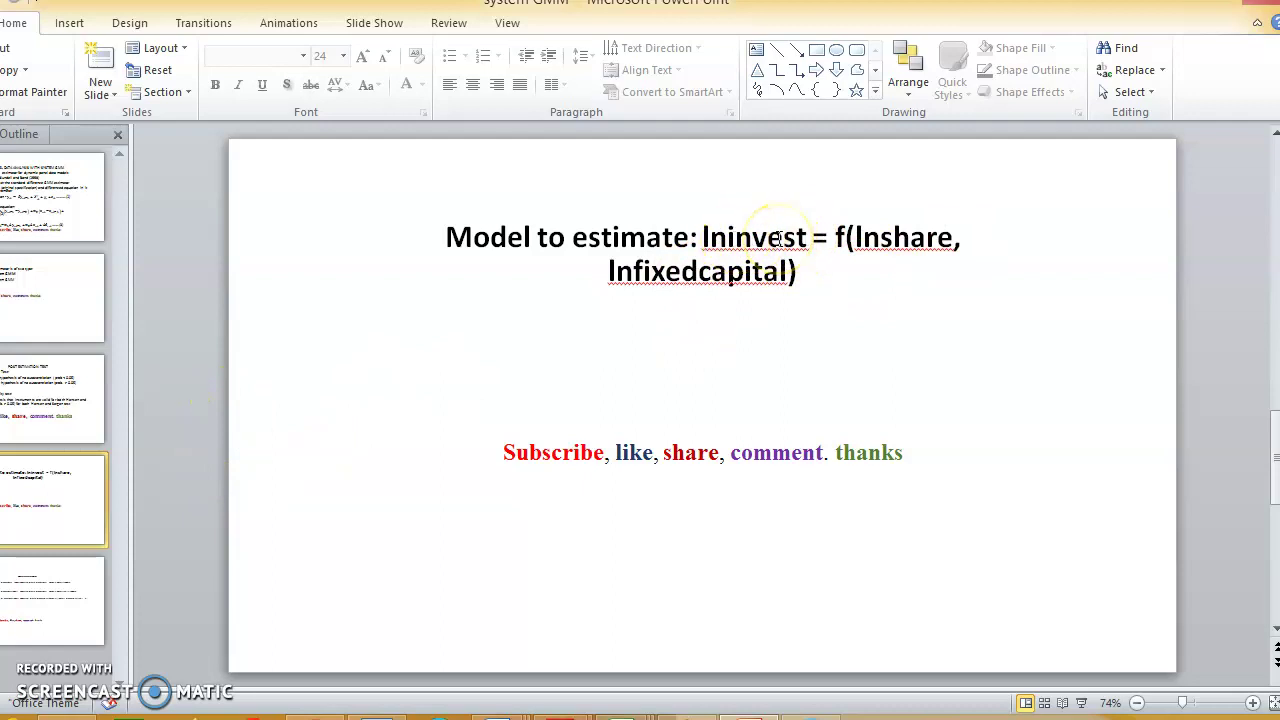
left_click(950, 238)
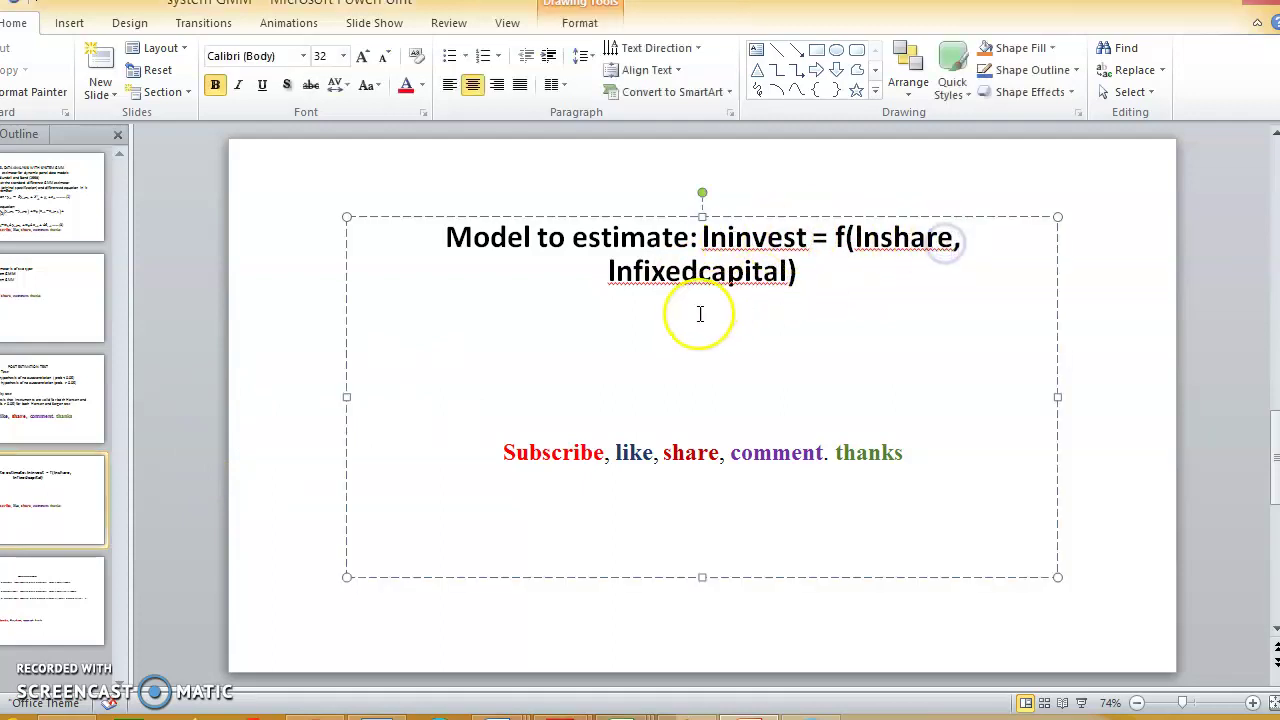
left_click(690, 285)
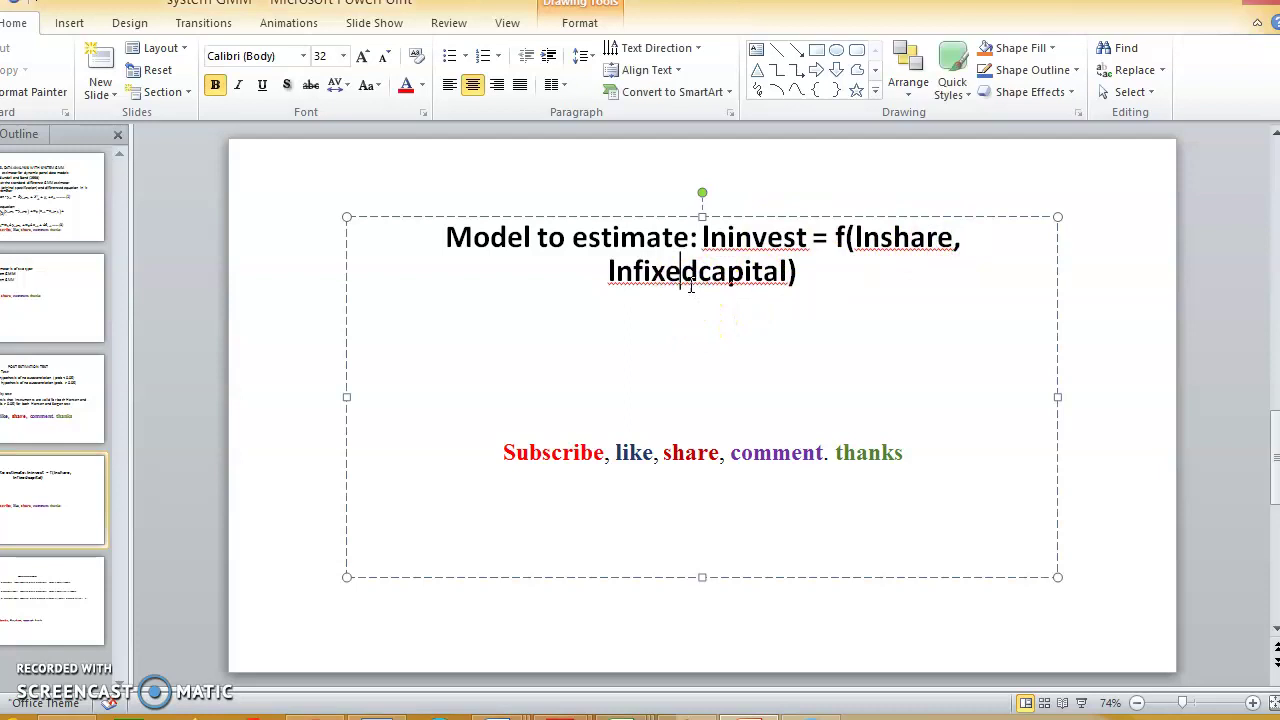
Review the One Step System GMM slide's xtabond2 commands with and without lags
left_click(37, 590)
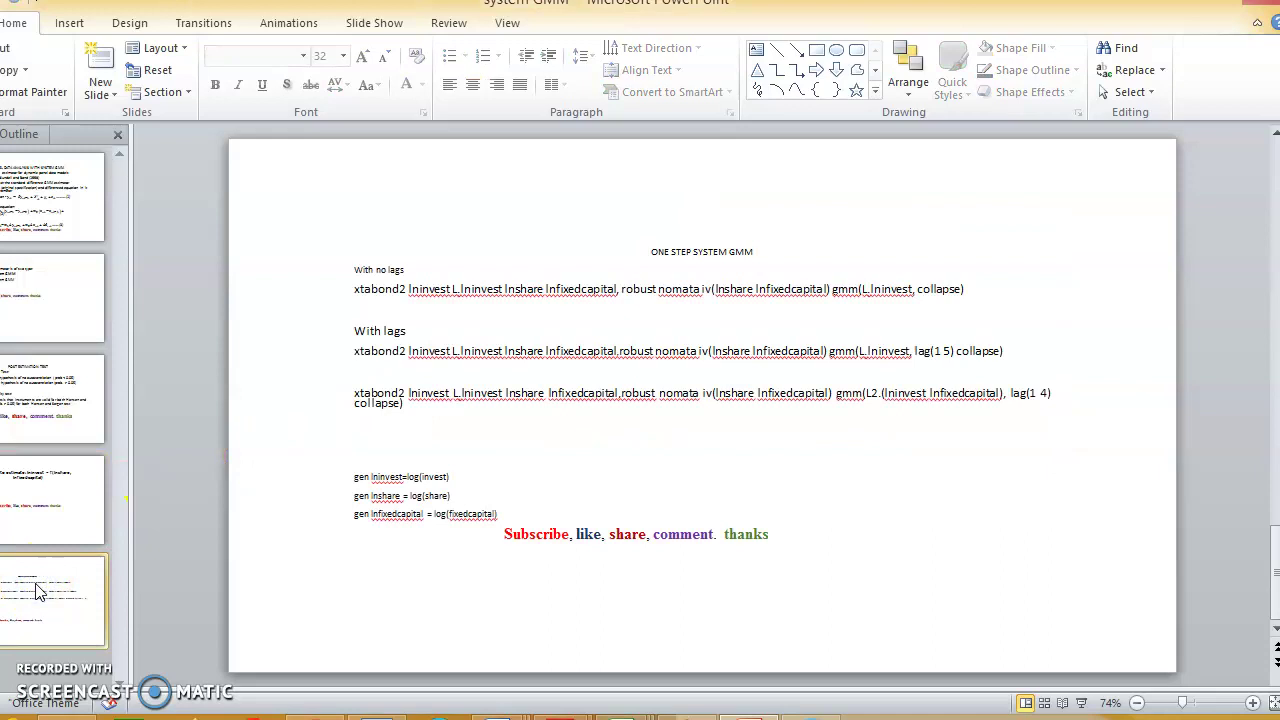
left_click(373, 280)
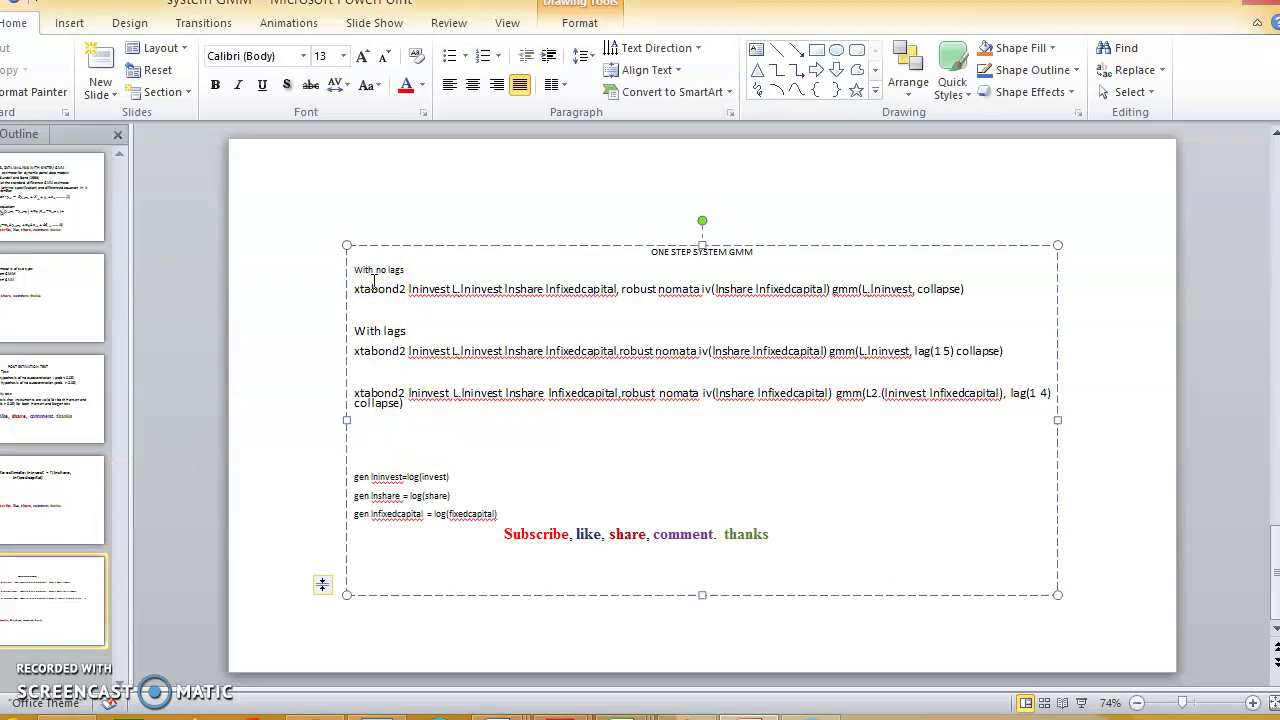
left_click(420, 351)
left_click(422, 395)
Bring Stata forward and begin entering the xtset crossid year command
mouse_move(377, 705)
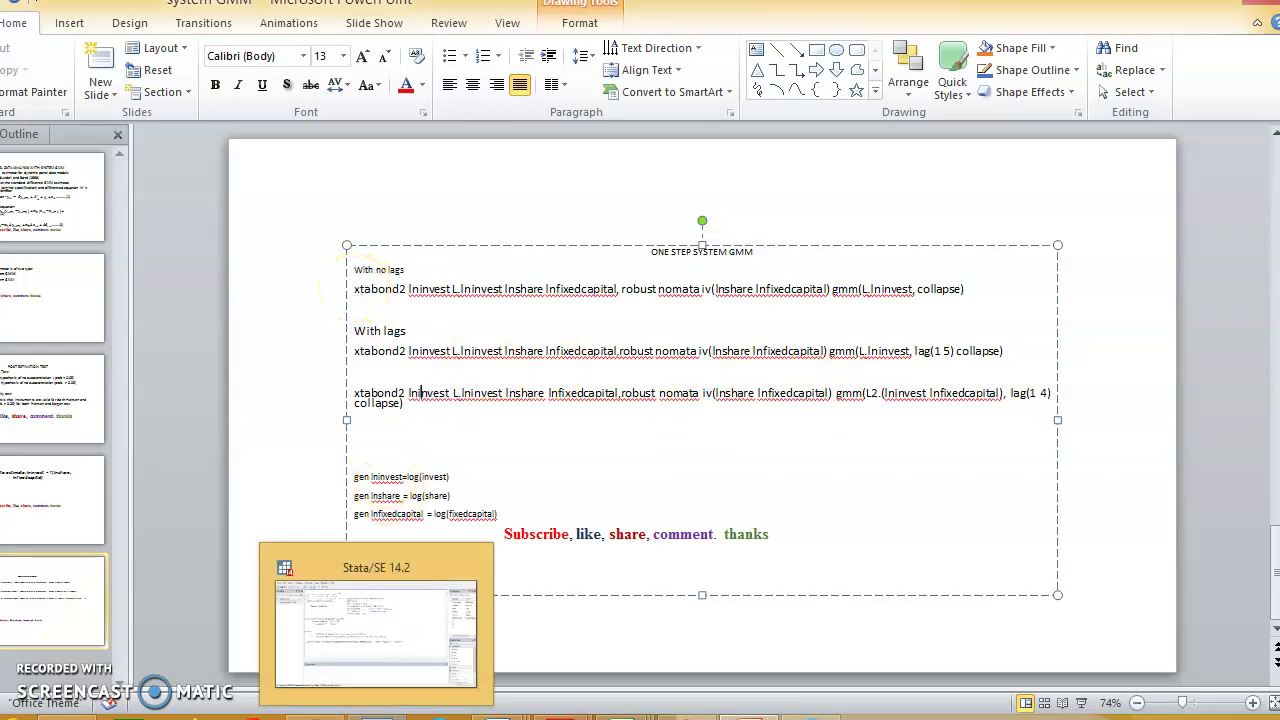
left_click(370, 653)
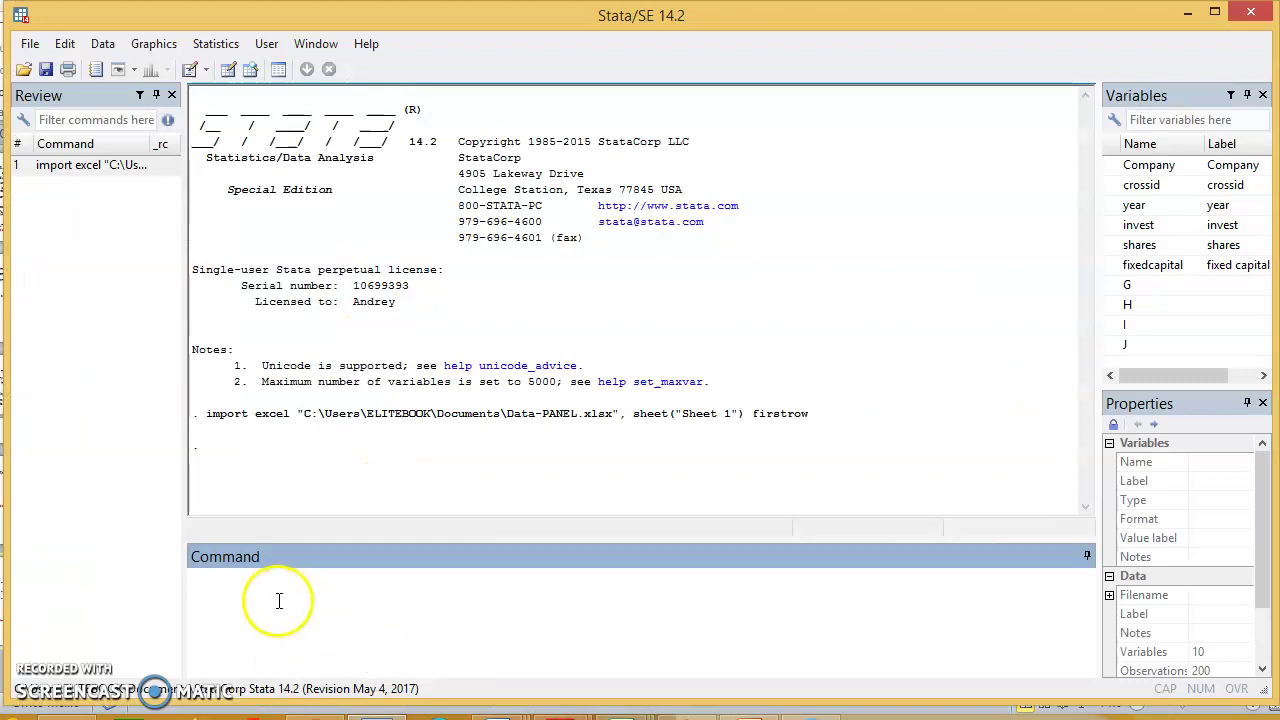
left_click(266, 600)
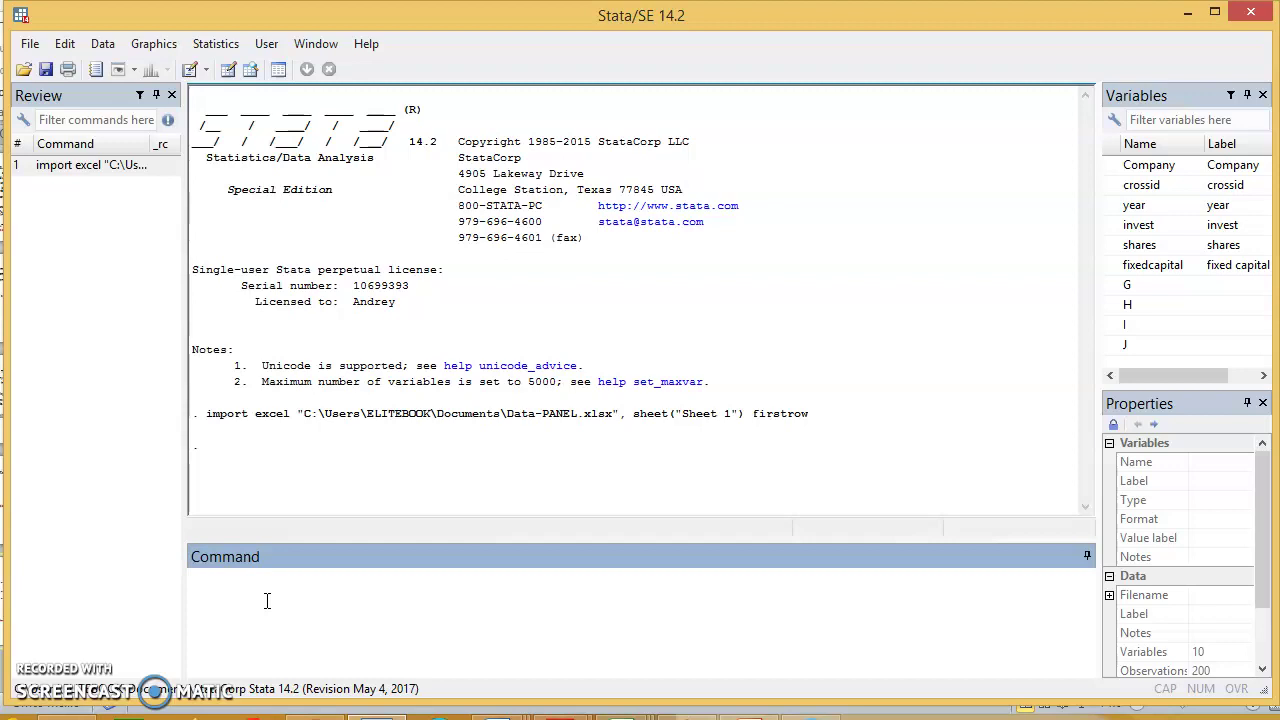
left_click(267, 600)
Run xtset crossid year, declaring a strongly balanced 1995–2014 panel, then start an ssc install command
type("sid year")
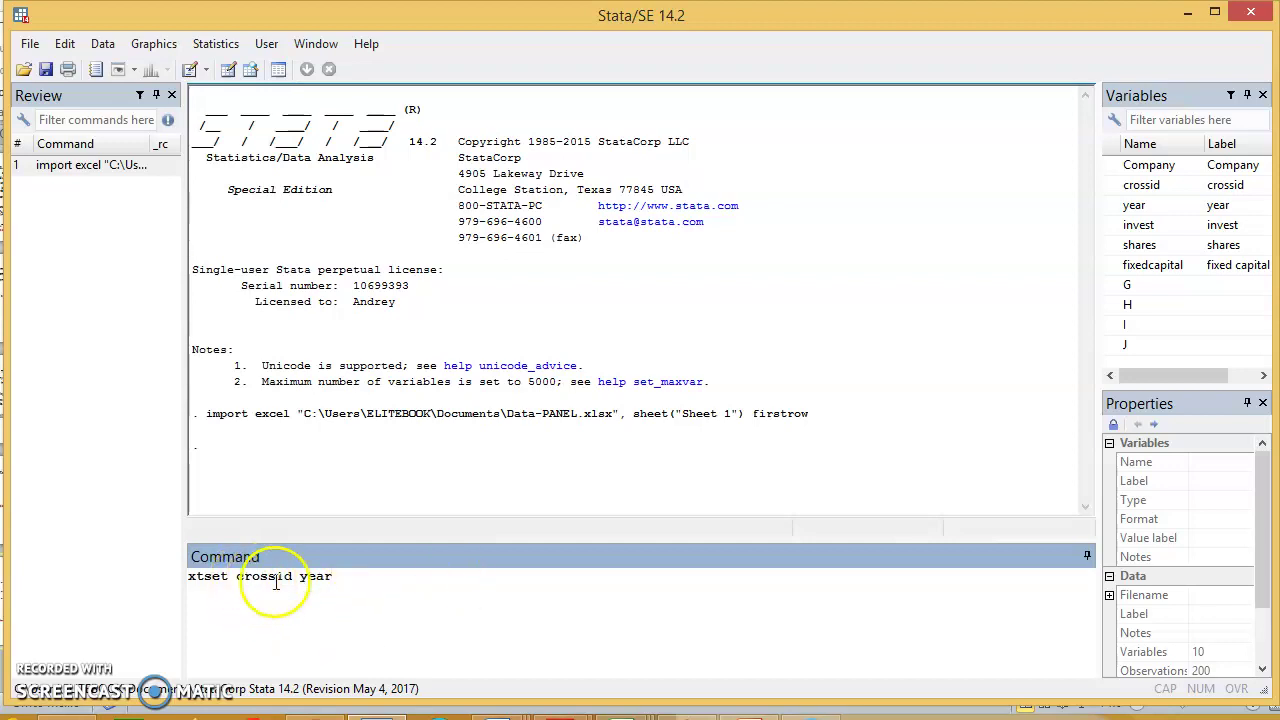
mouse_move(1155, 192)
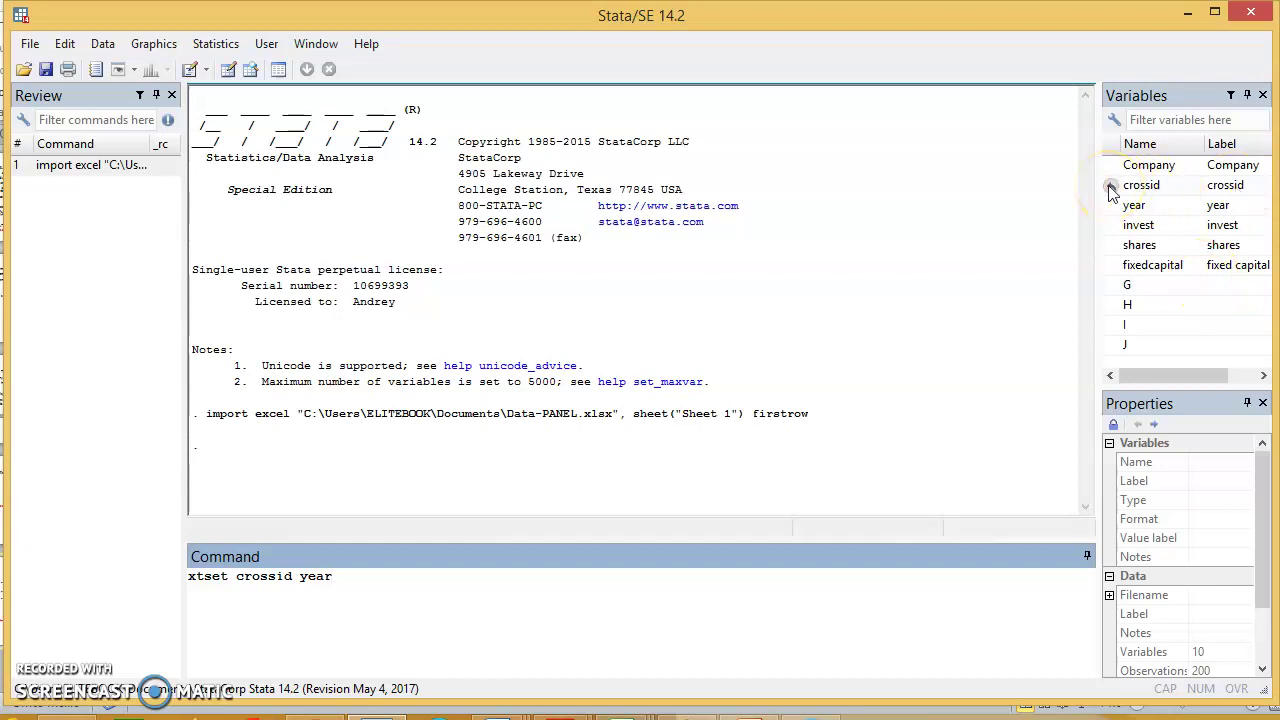
left_click(346, 582)
key("Return")
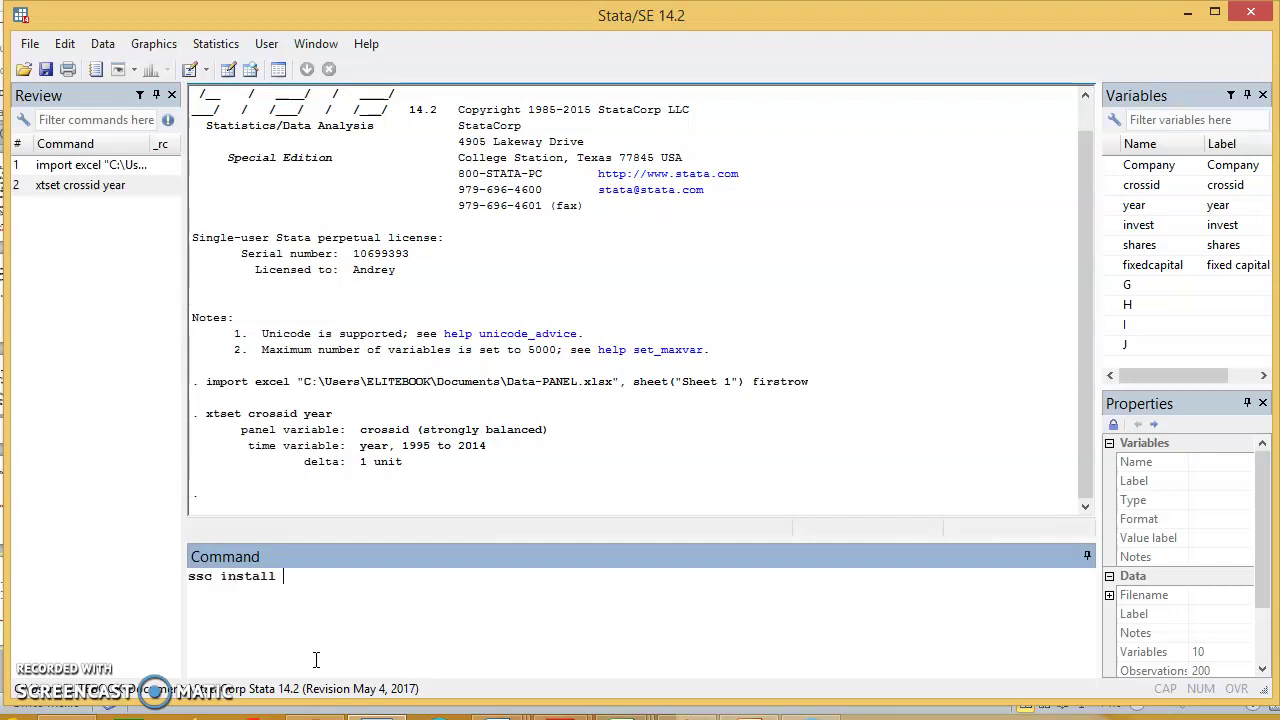
type("xtabon")
key("BackSpace")
key("BackSpace")
key("BackSpace")
key("BackSpace")
key("BackSpace")
key("BackSpace")
key("BackSpace")
key("BackSpace")
key("BackSpace")
key("BackSpace")
key("BackSpace")
key("BackSpace")
key("BackSpace")
key("BackSpace")
Copy the three gen log commands from the PowerPoint slide
mouse_move(748, 712)
left_click(720, 625)
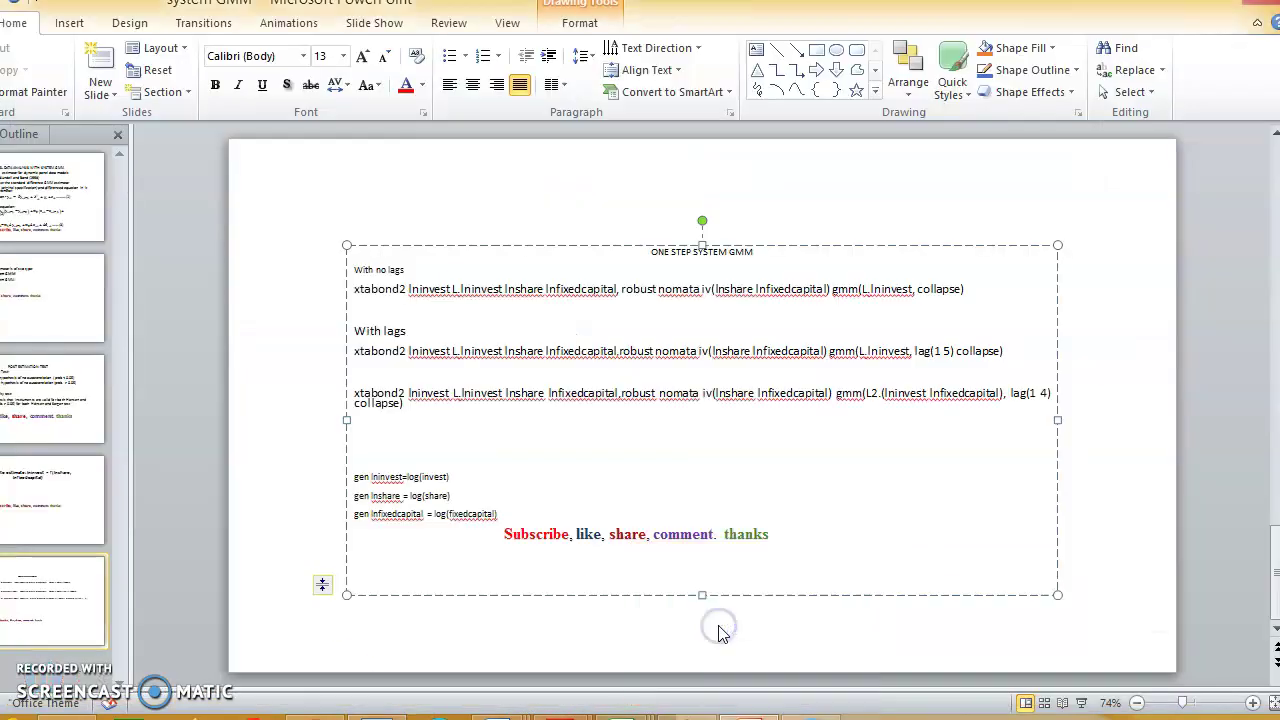
left_click(427, 514)
triple_click(427, 514)
key("ctrl+c")
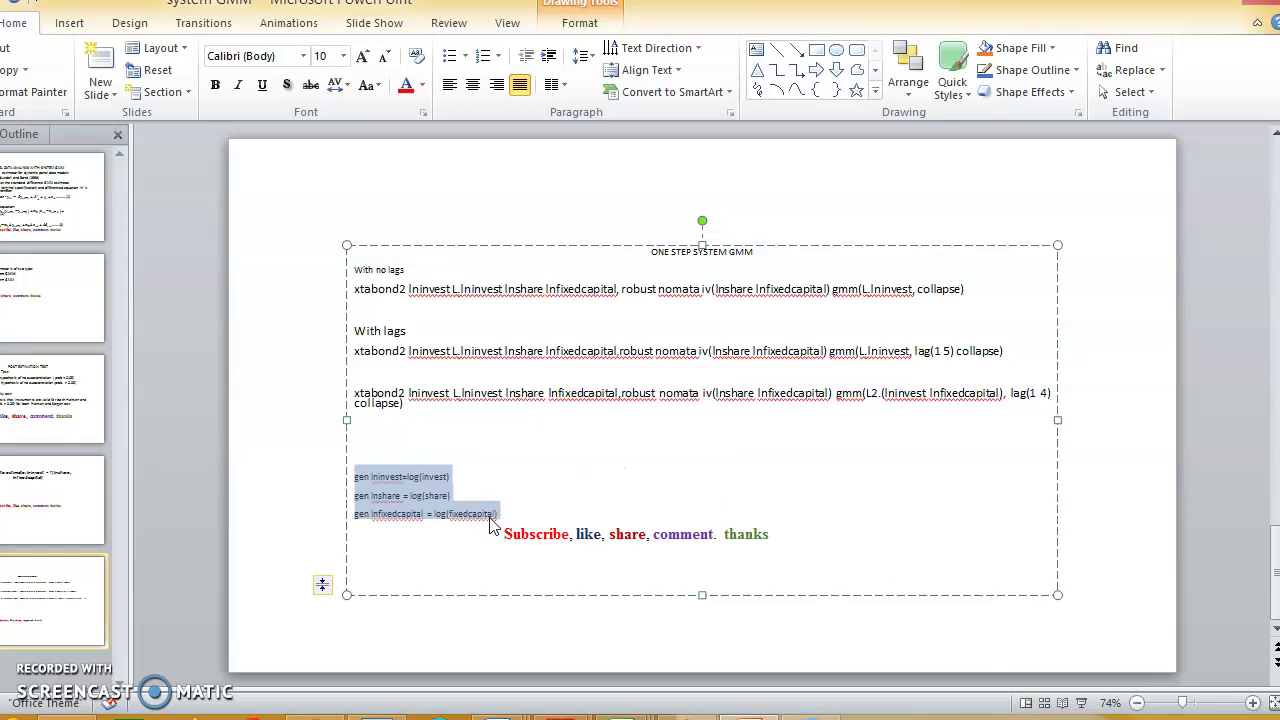
left_click(537, 595)
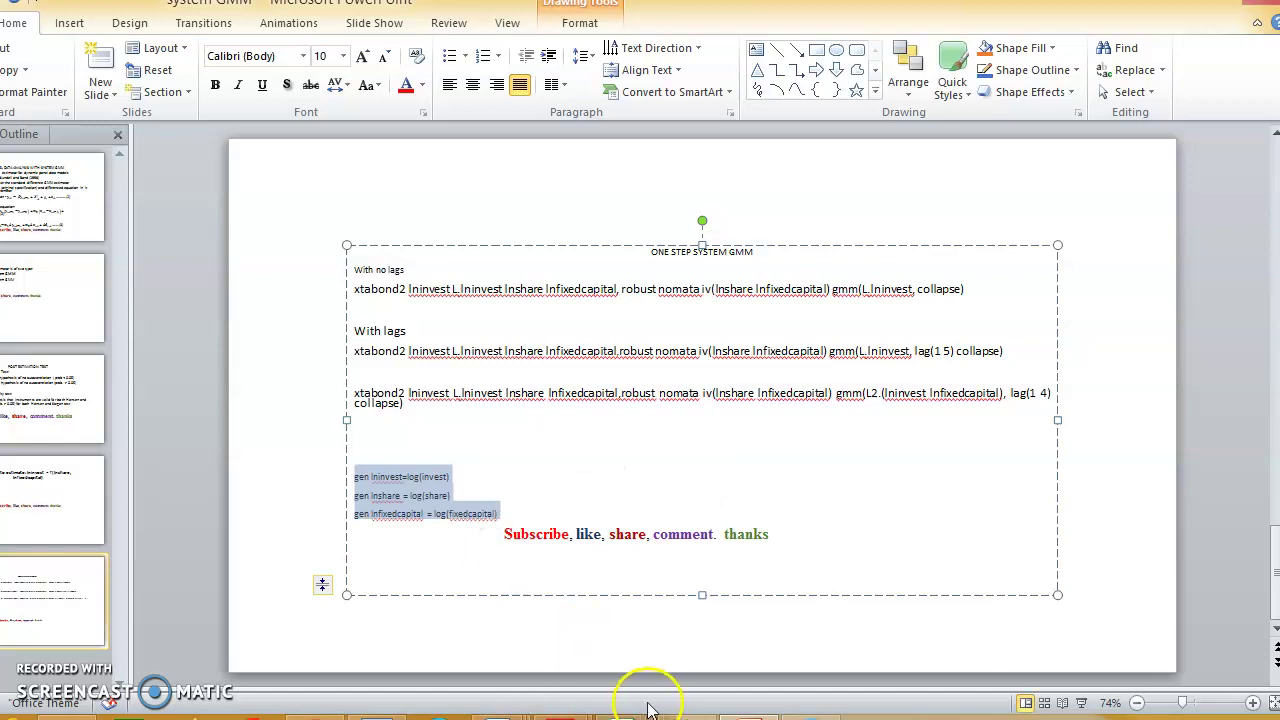
Paste and run the gen commands in Stata, creating lninvest, lnshare and lnfixedcapital
left_click(360, 624)
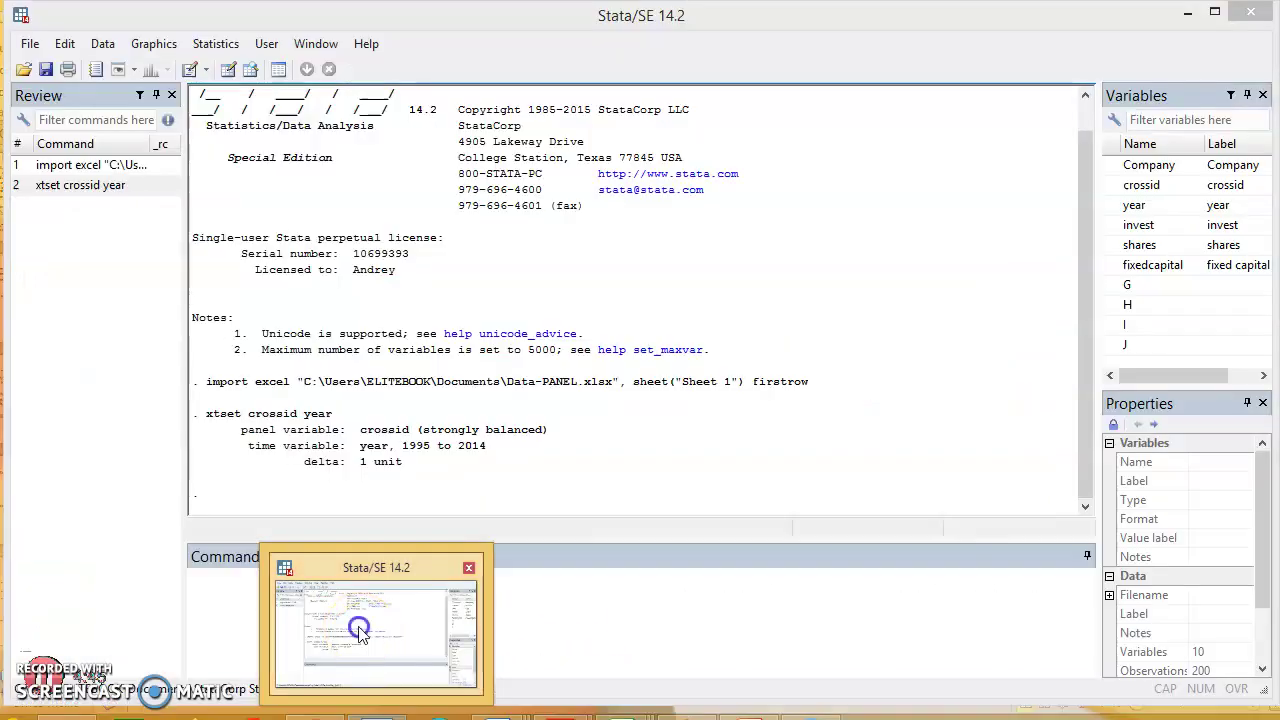
key("ctrl+v")
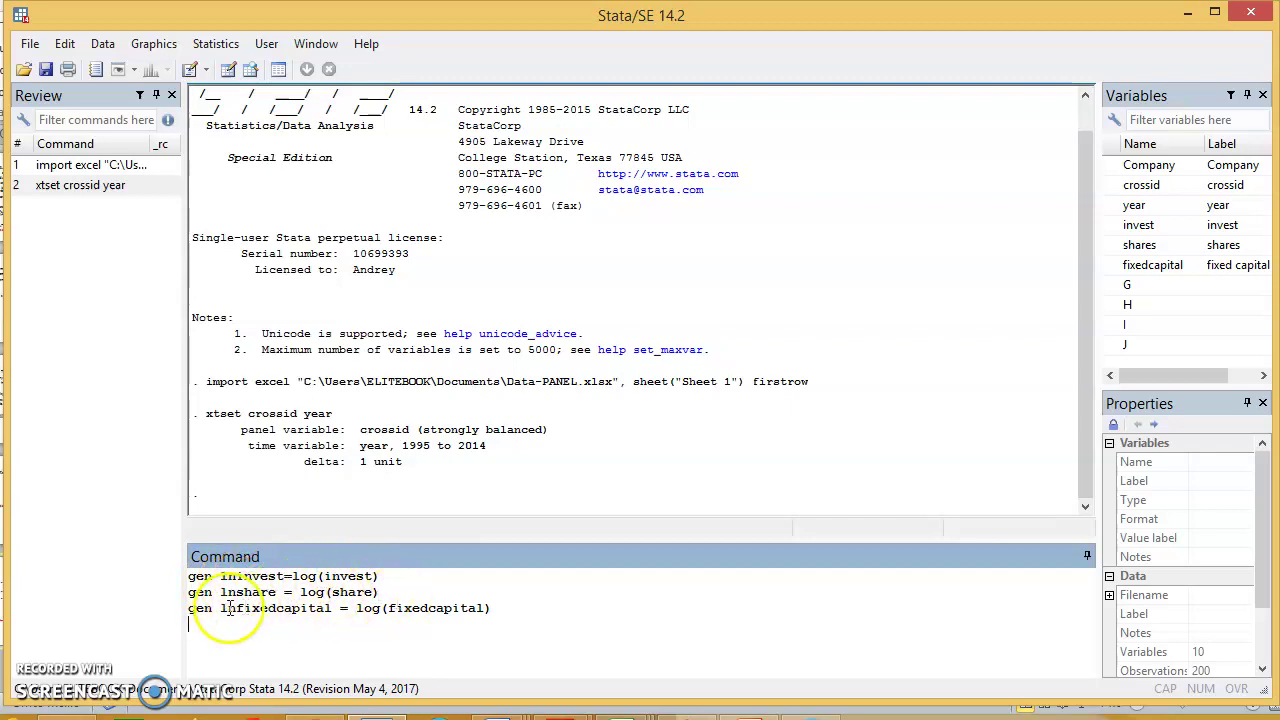
key("Return")
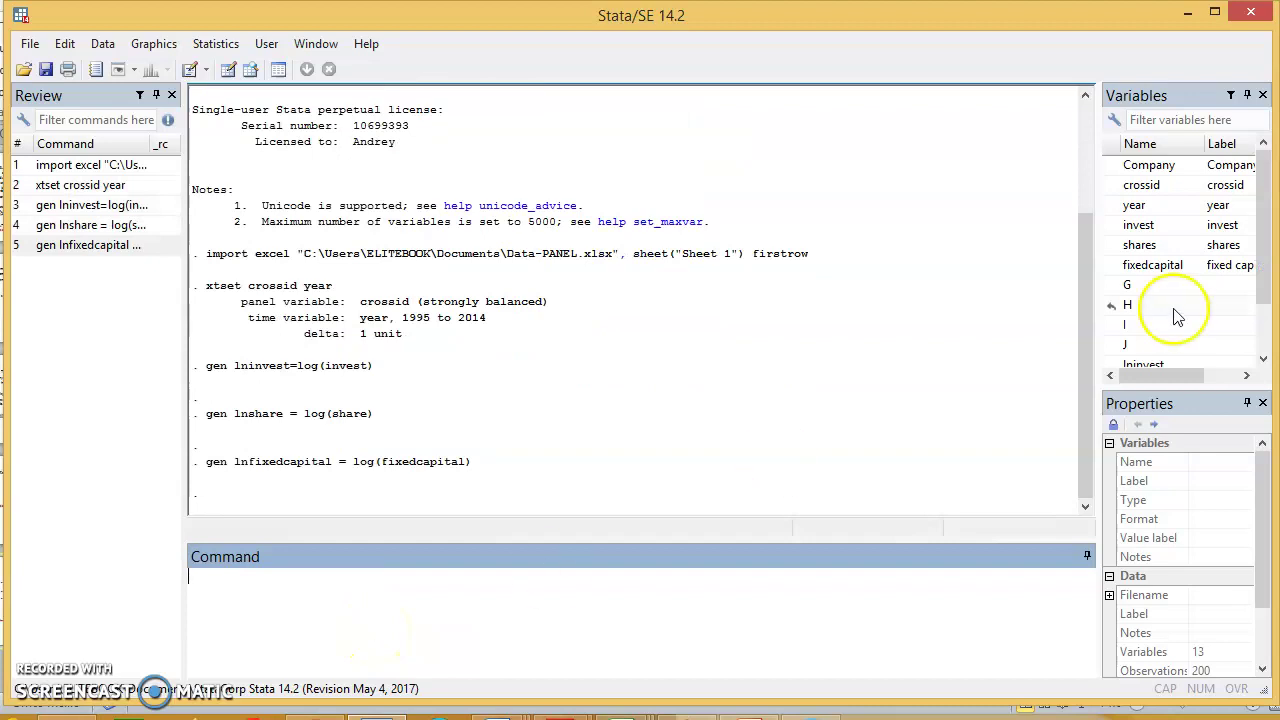
left_click(1262, 265)
left_click_drag(1262, 265, 1262, 310)
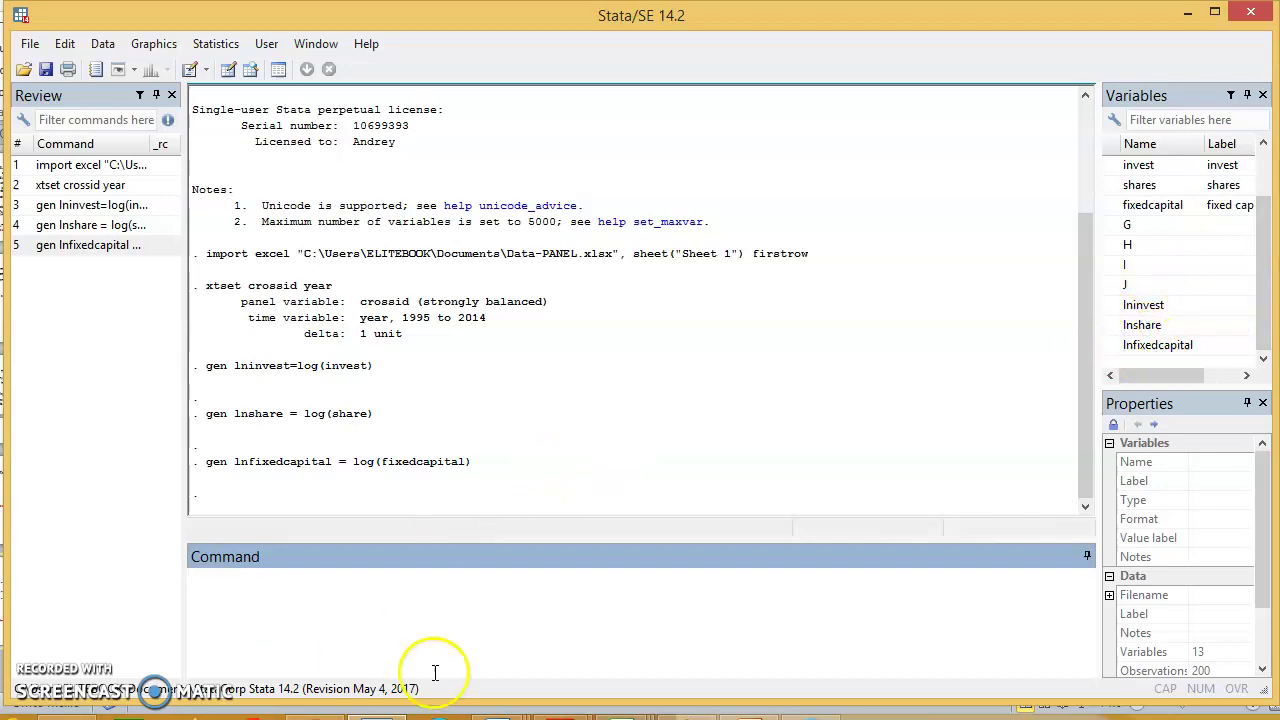
Copy the 'With no lags' xtabond2 command from the slide and paste it into Stata
mouse_move(490, 712)
mouse_move(714, 712)
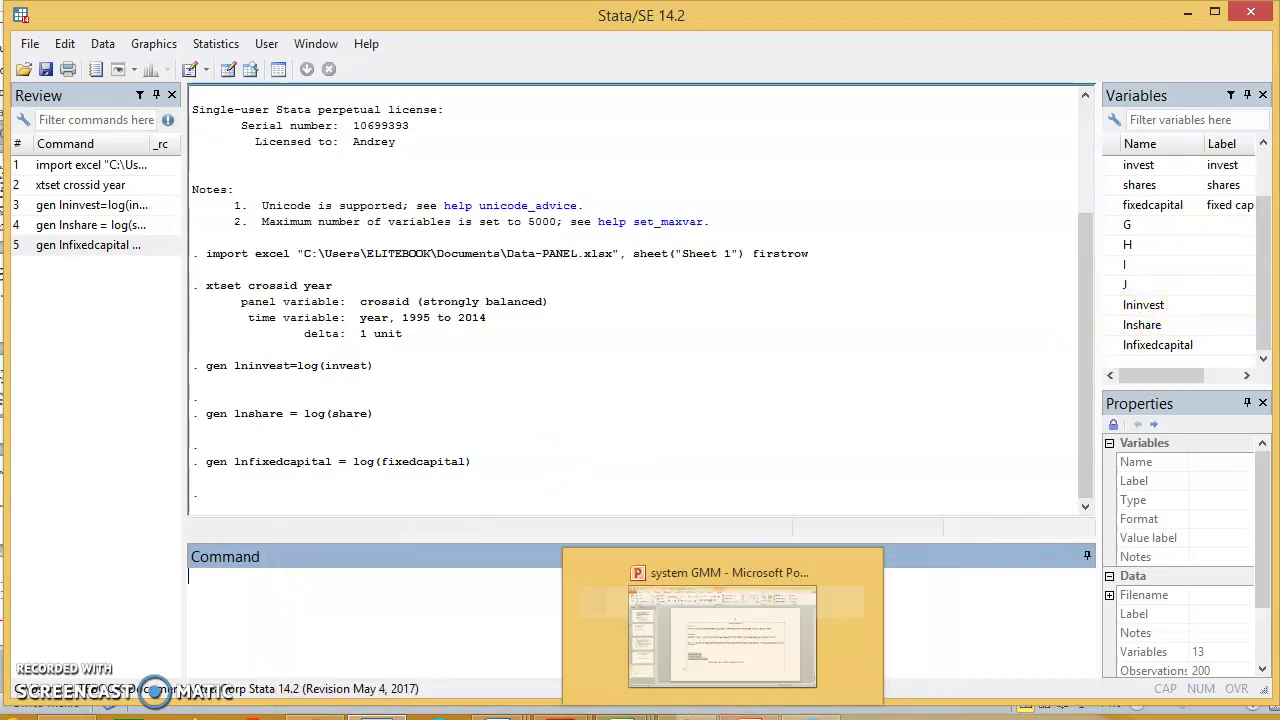
left_click(726, 628)
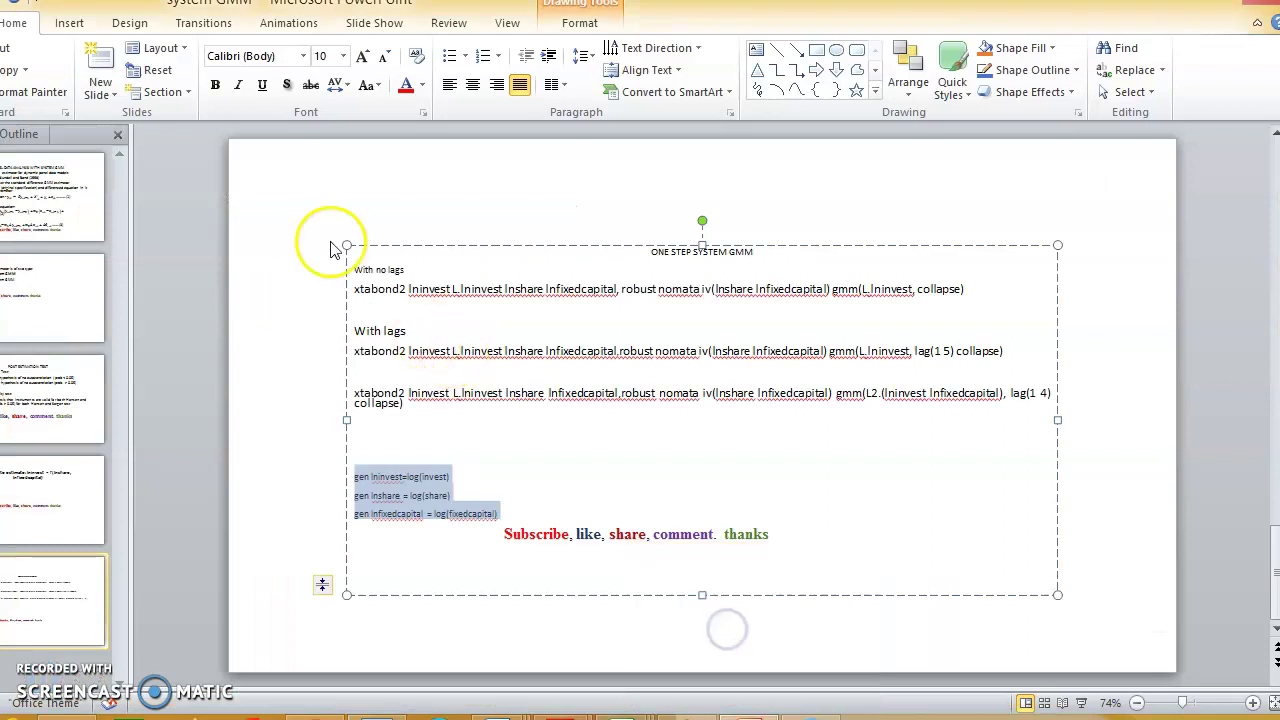
left_click_drag(343, 289, 943, 298)
key("ctrl+c")
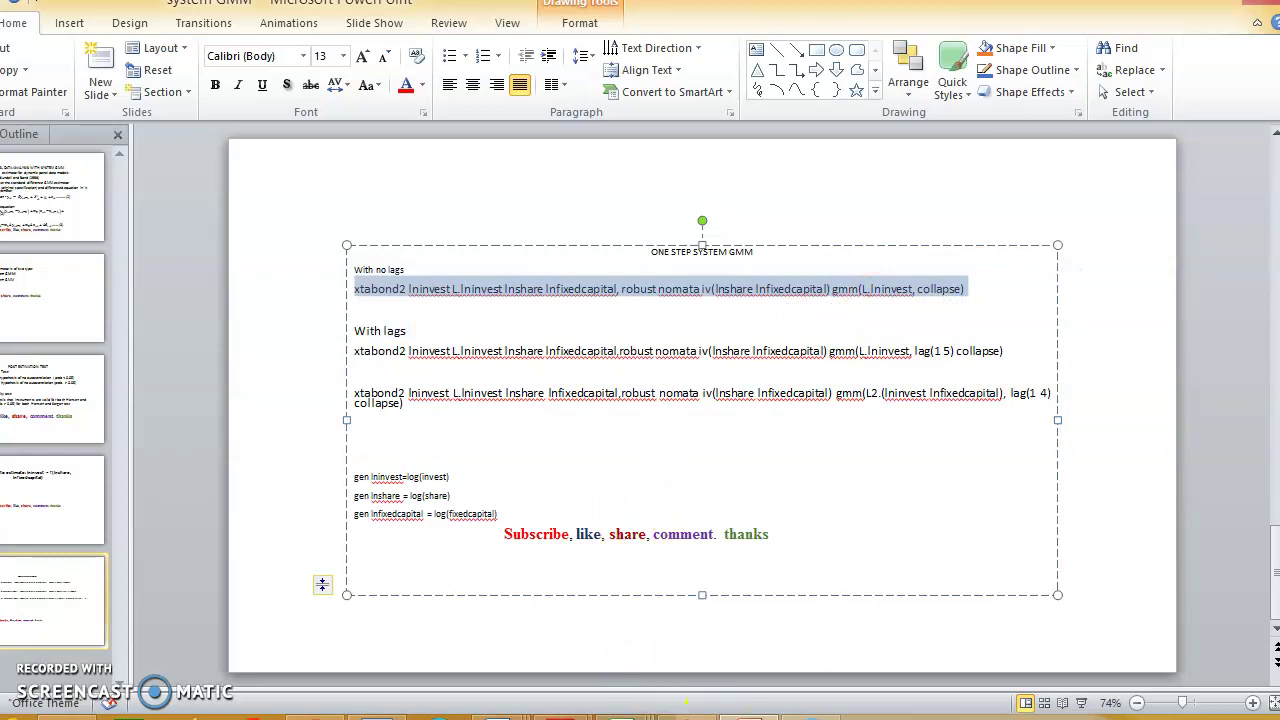
mouse_move(375, 710)
left_click(371, 645)
key("ctrl+v")
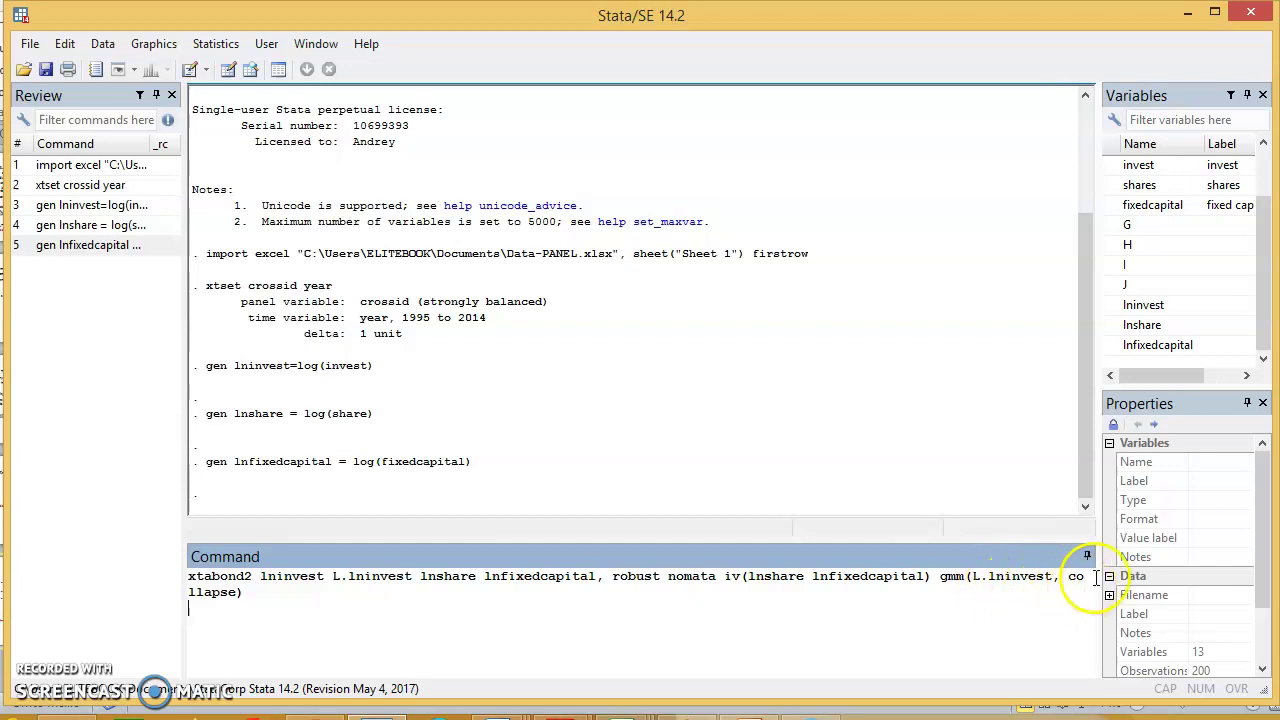
left_click(236, 593)
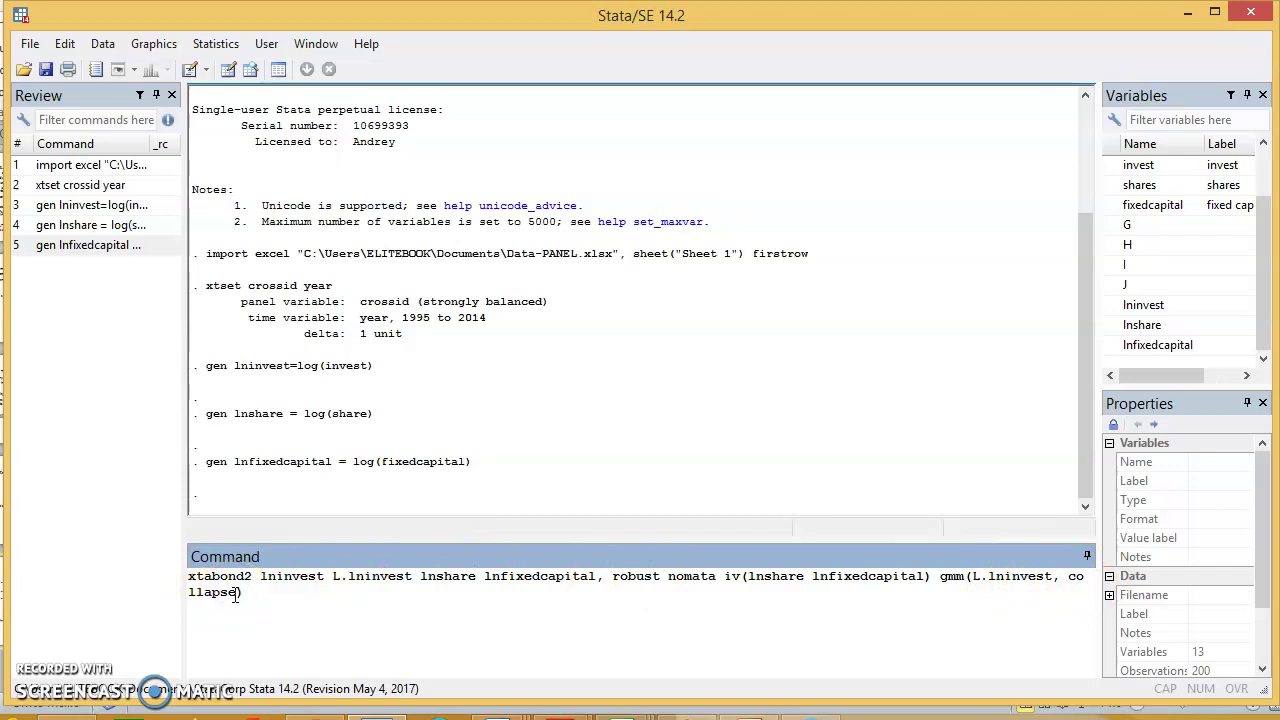
Run the no-lag xtabond2 model and review its tests: Hansen p=0.944, AR(2) p=0.036
key("Return")
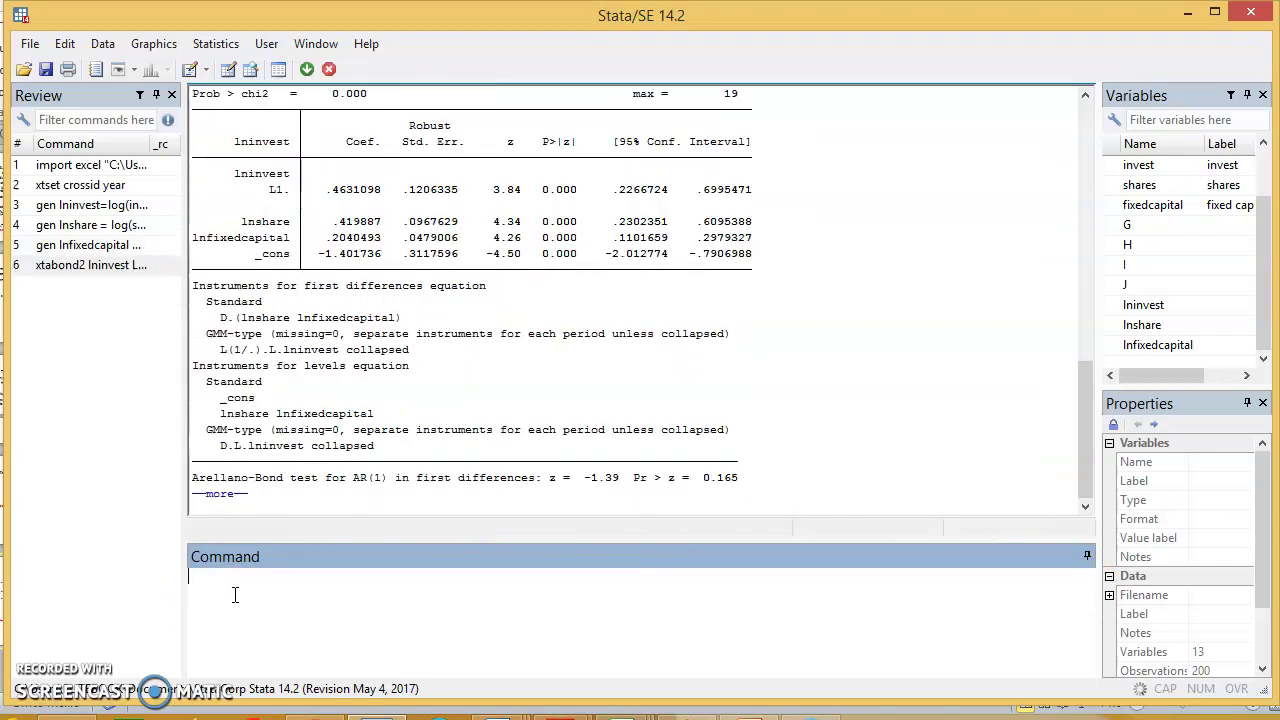
left_click(224, 493)
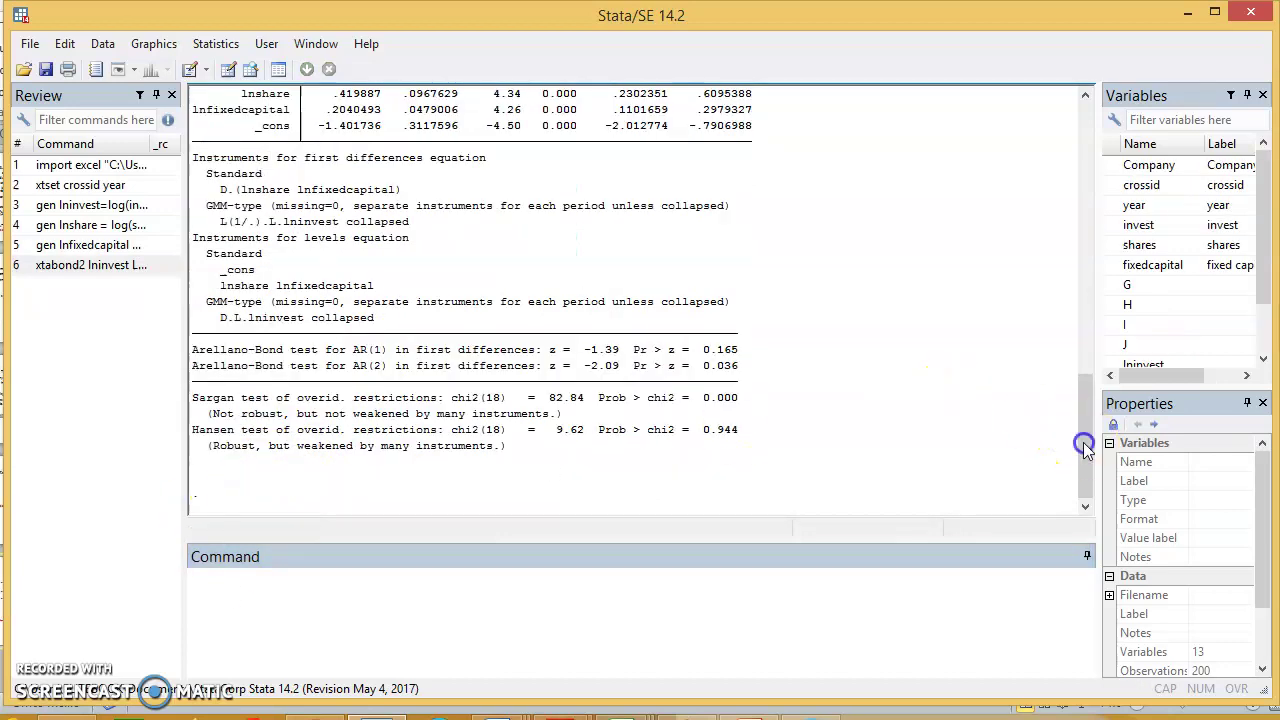
left_click_drag(1083, 442, 1071, 354)
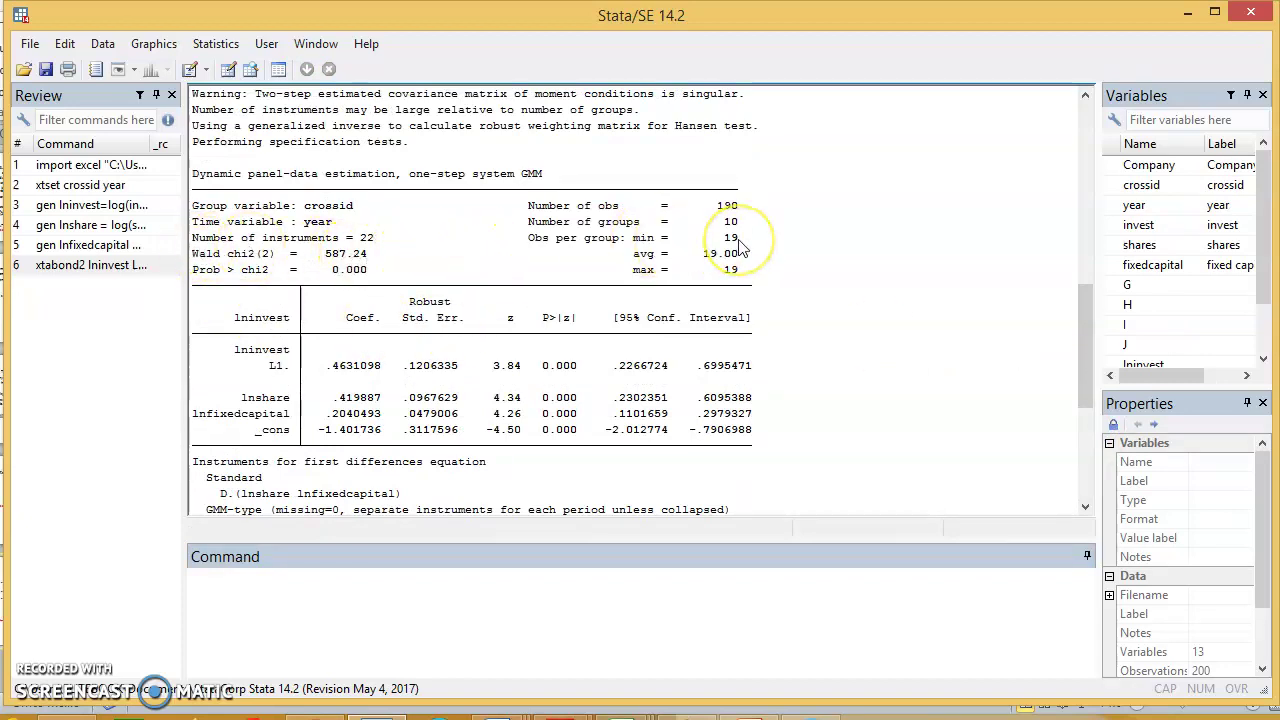
key("super+c")
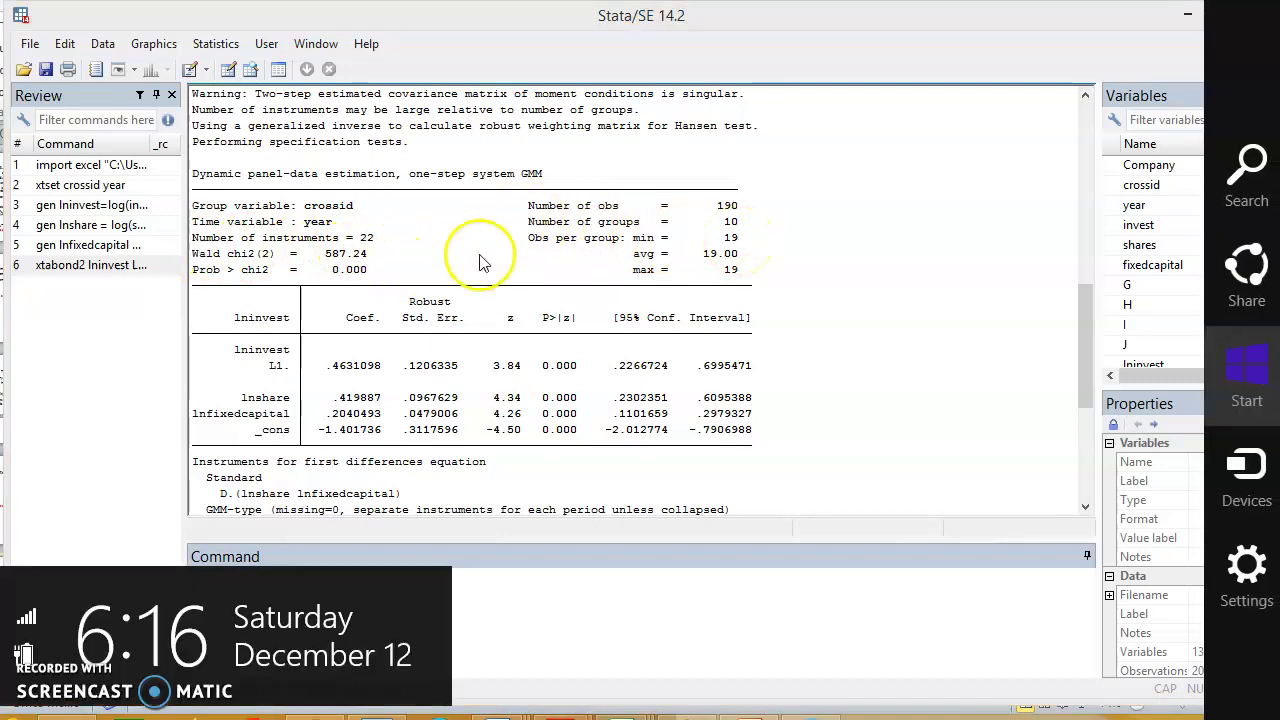
left_click(479, 256)
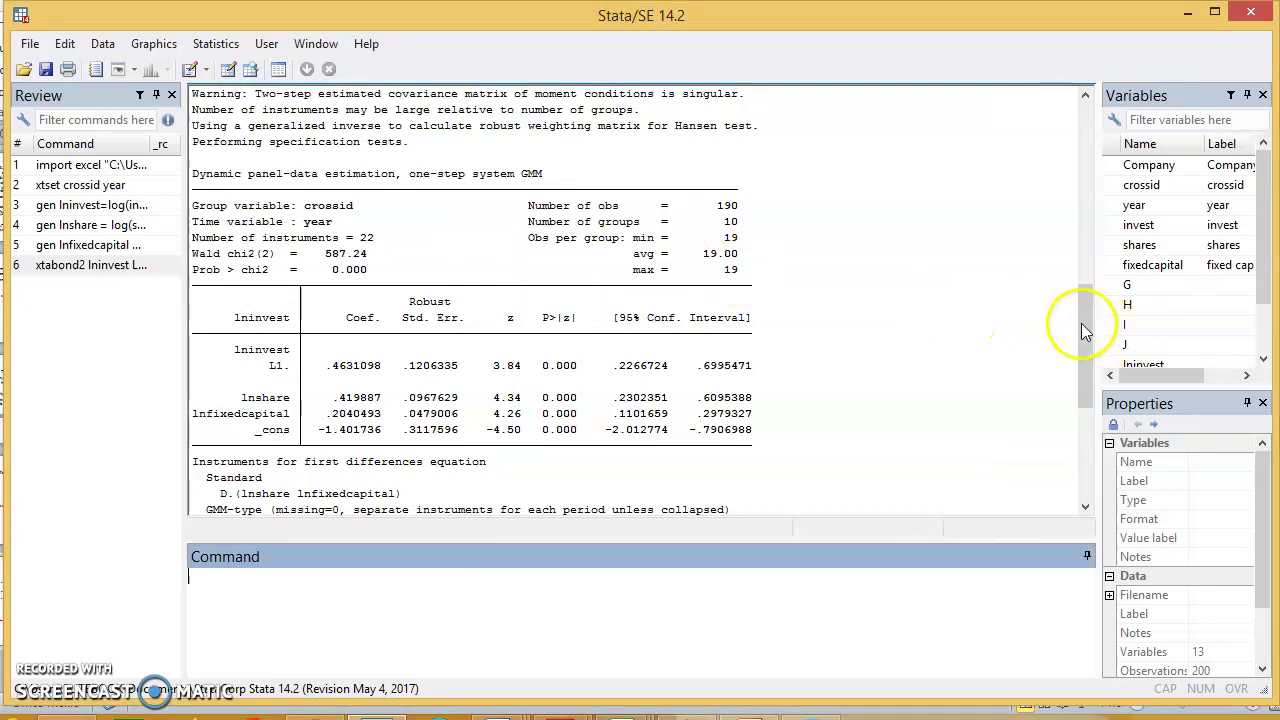
left_click_drag(1081, 323, 1081, 408)
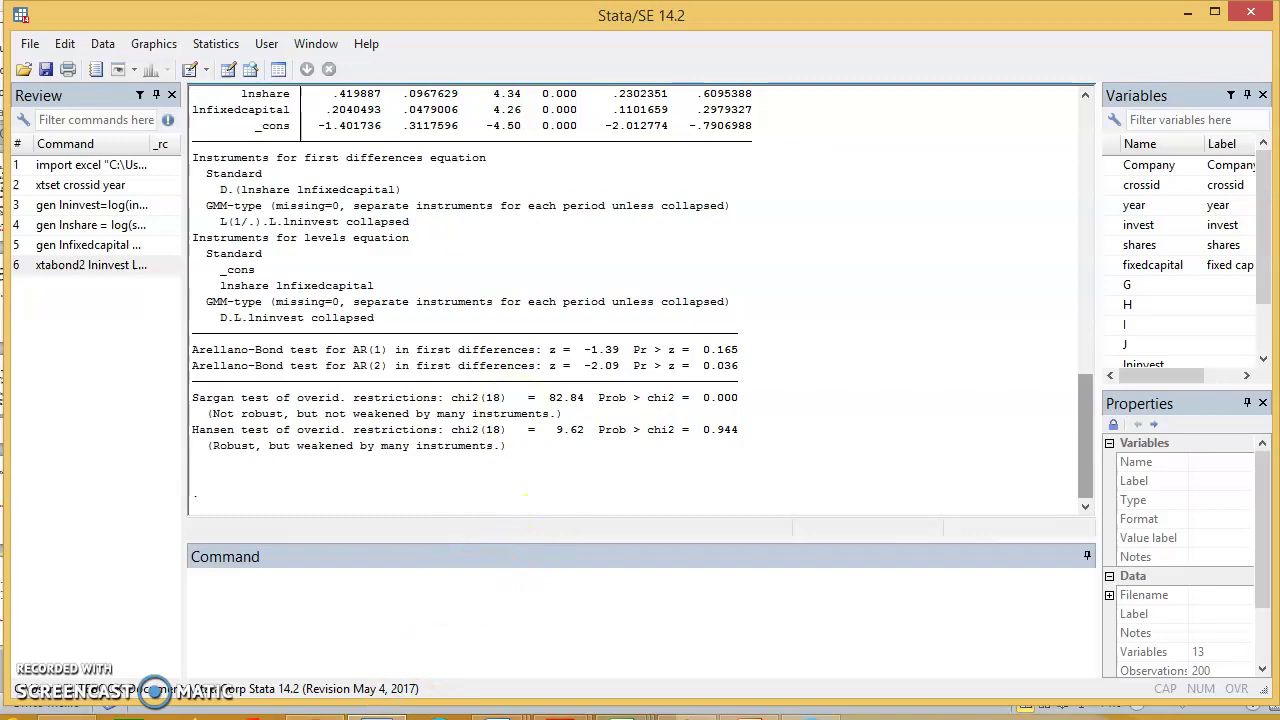
Select the 'With lags' xtabond2 command using lag(1 5) on the slide
mouse_move(750, 712)
left_click(730, 683)
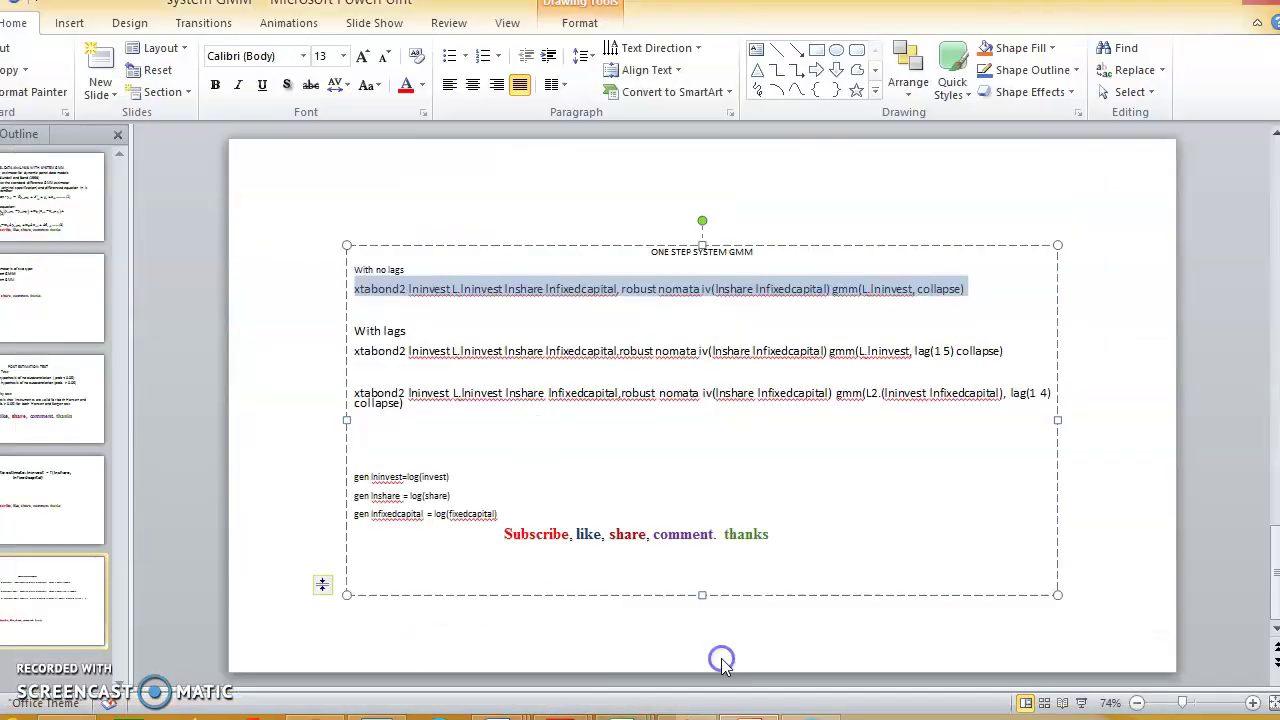
left_click_drag(355, 350, 1015, 348)
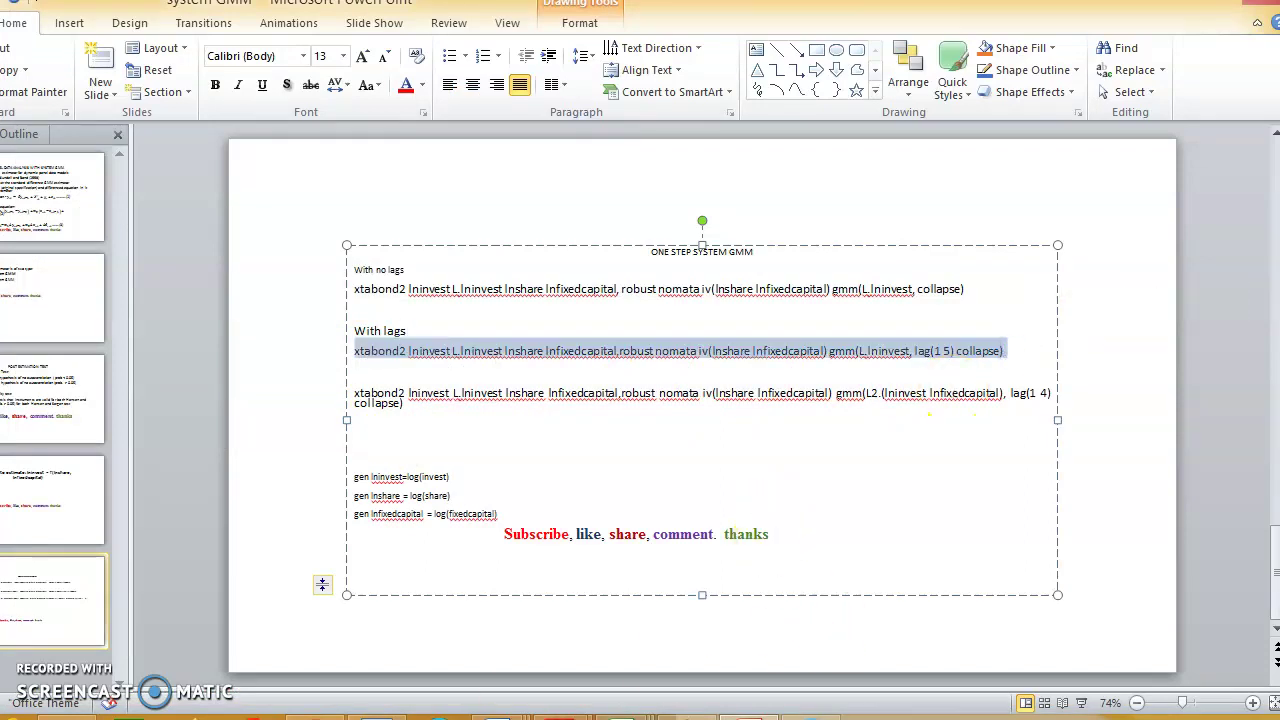
Paste and run the lag(1 5) xtabond2 model, showing AR(2) p=0.045 and Hansen p=0.267
mouse_move(376, 712)
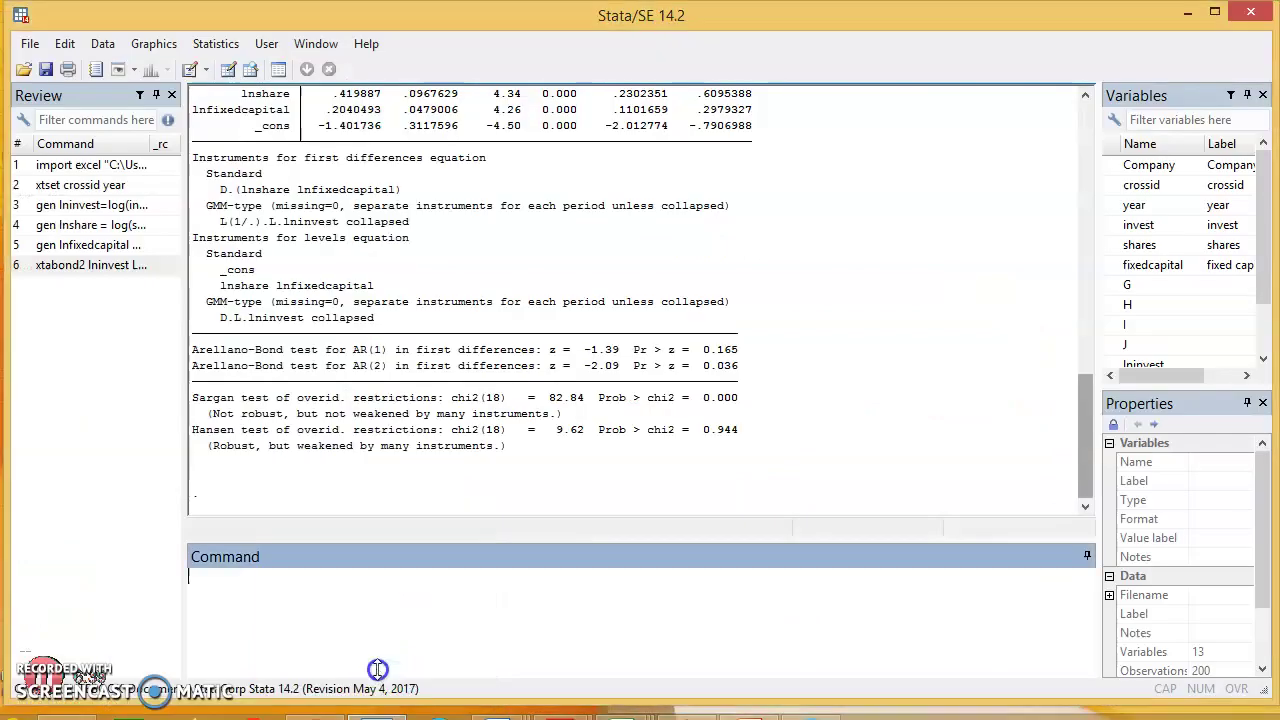
left_click(263, 628)
key("ctrl+v")
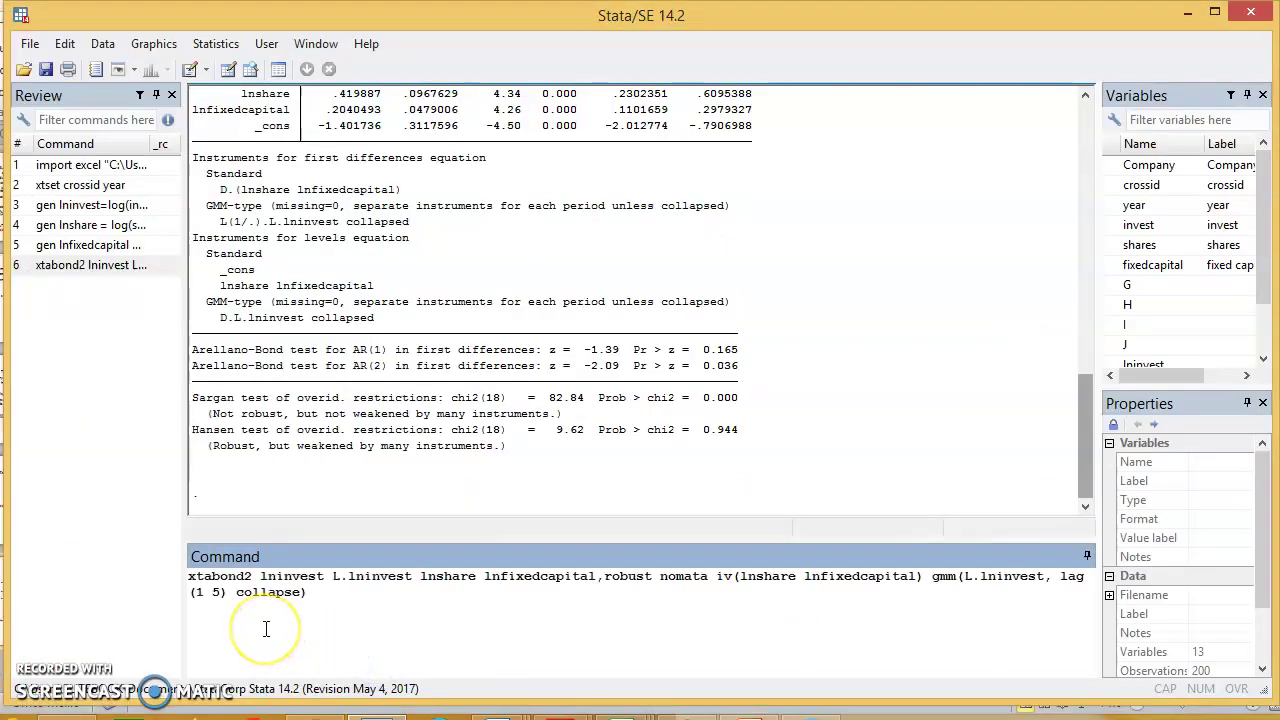
left_click(1086, 578)
key("Return")
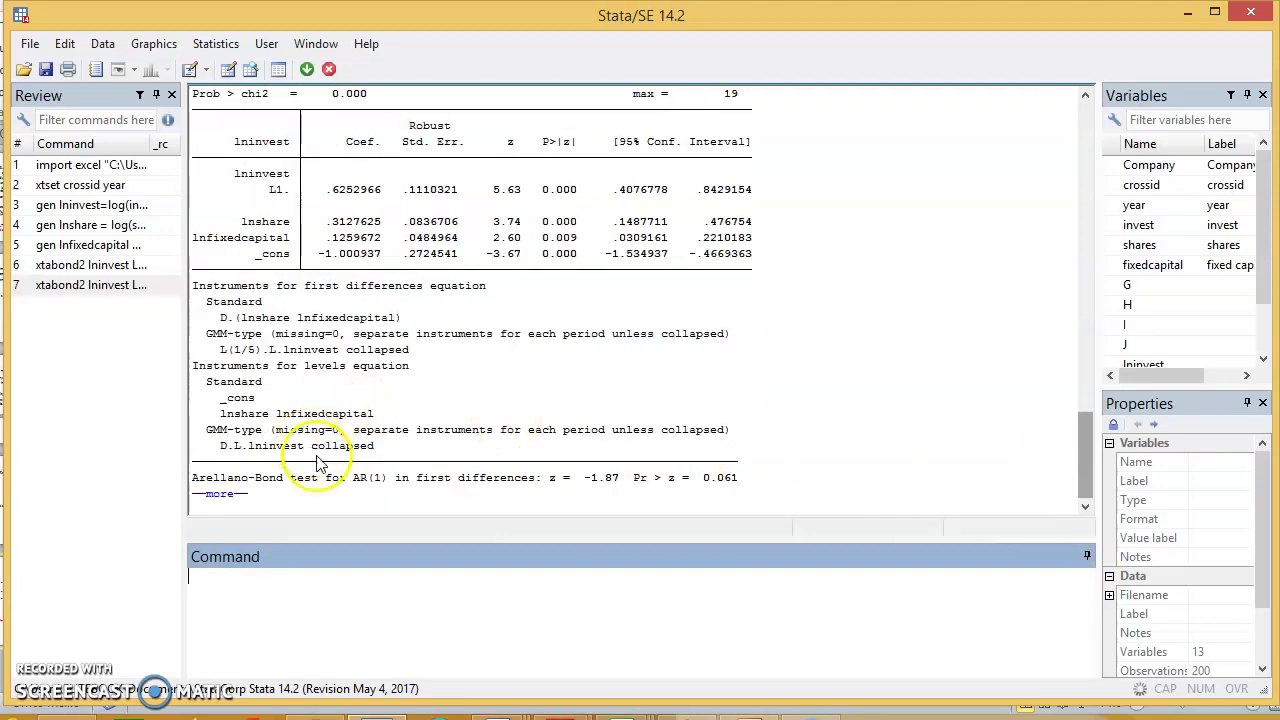
left_click(232, 494)
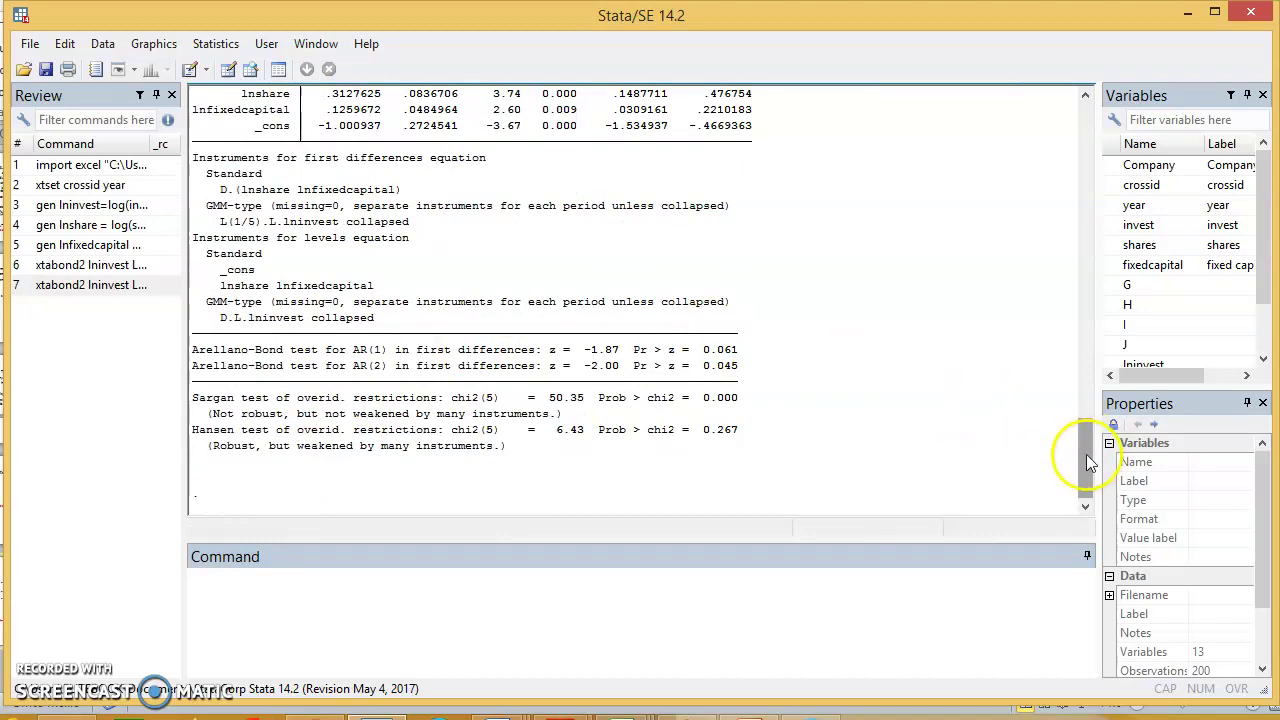
Scroll through the lag(1 5) model's coefficients and AR(2), Sargan and Hansen results
left_click_drag(1086, 454, 1083, 419)
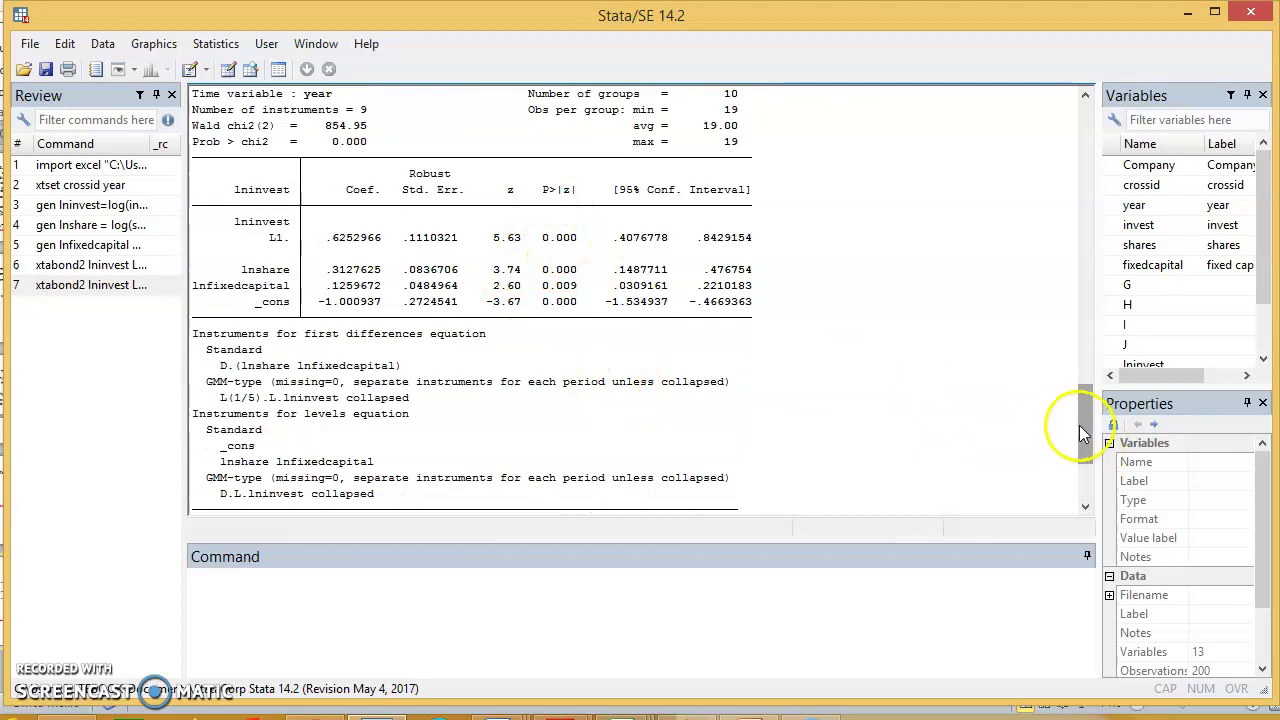
scroll(1084, 427, "down", 4)
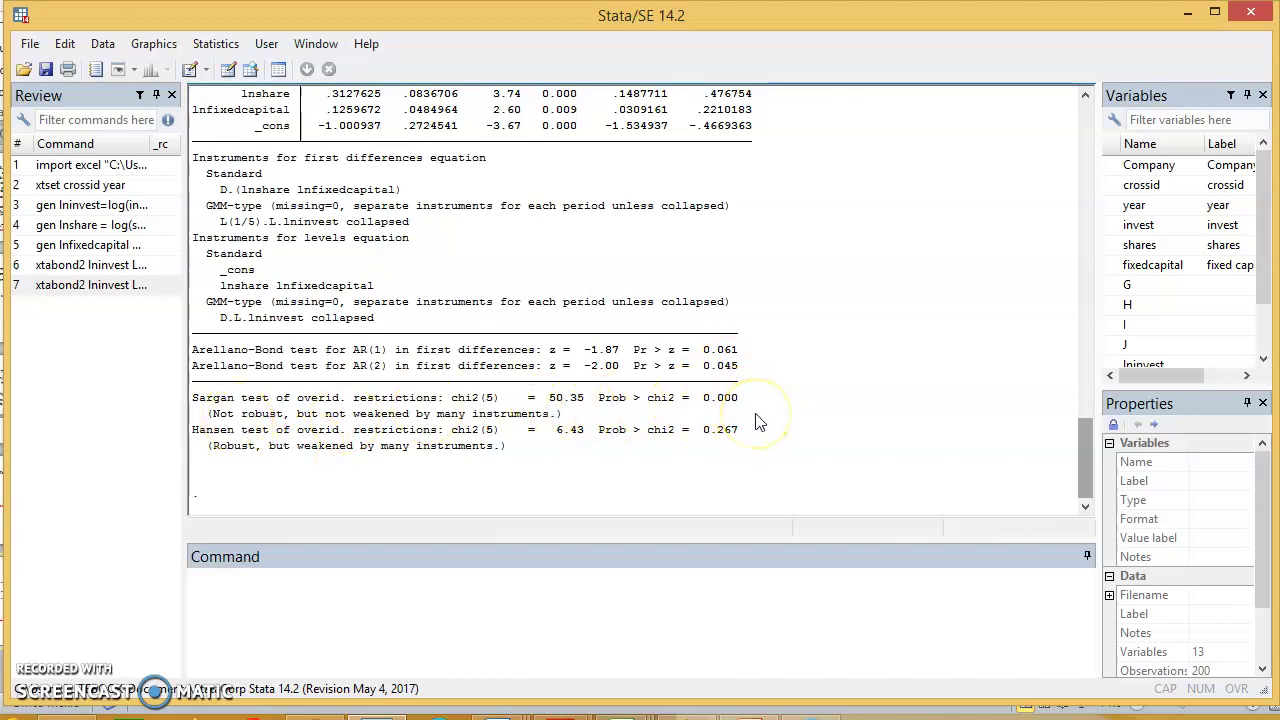
mouse_move(1085, 450)
left_mouse_down()
mouse_move(1073, 311)
mouse_move(1086, 458)
left_mouse_up()
left_click_drag(1086, 460, 1081, 411)
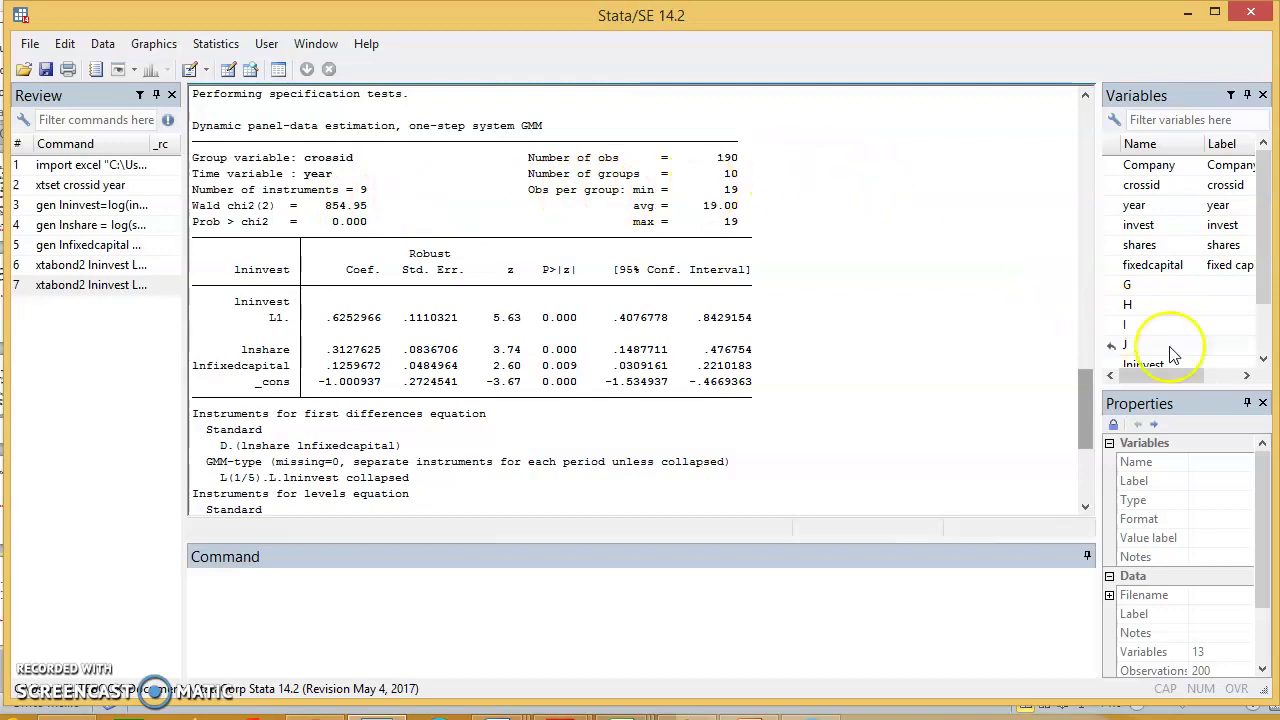
left_click_drag(1088, 415, 1085, 472)
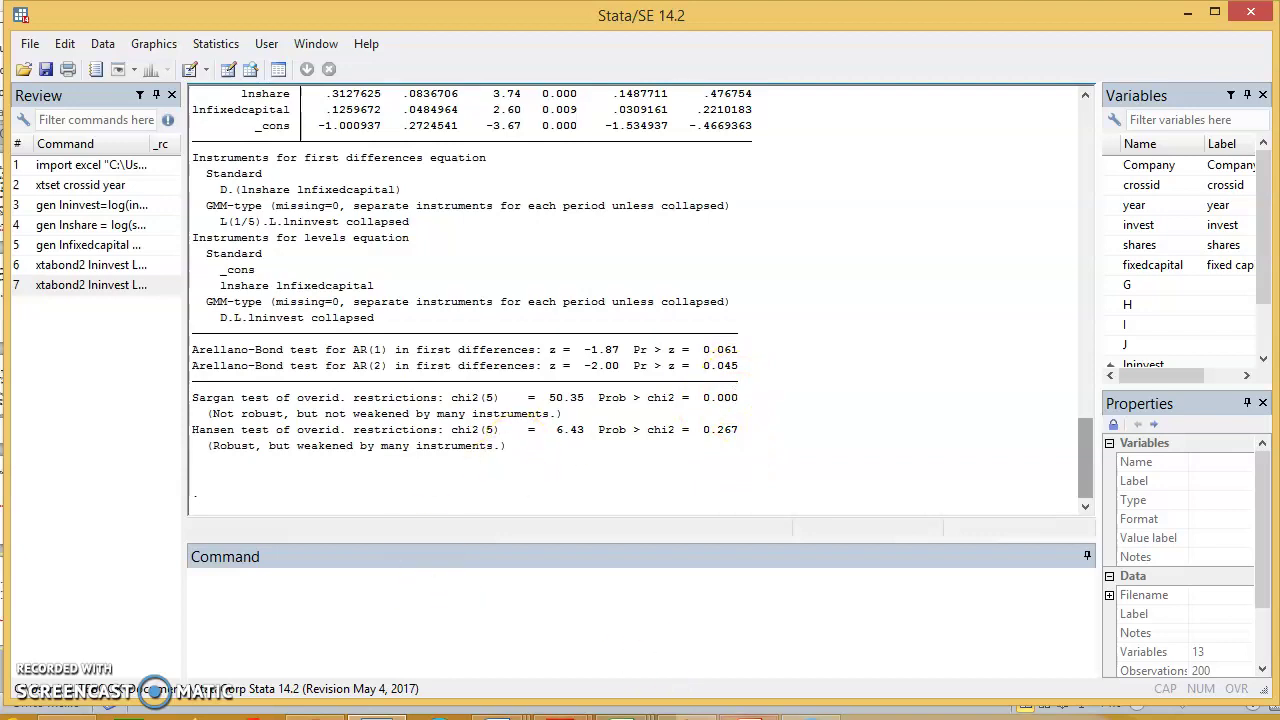
Copy the third xtabond2 command (L2 instruments, lag(1 4)) from the PowerPoint slide
mouse_move(740, 713)
left_click(714, 630)
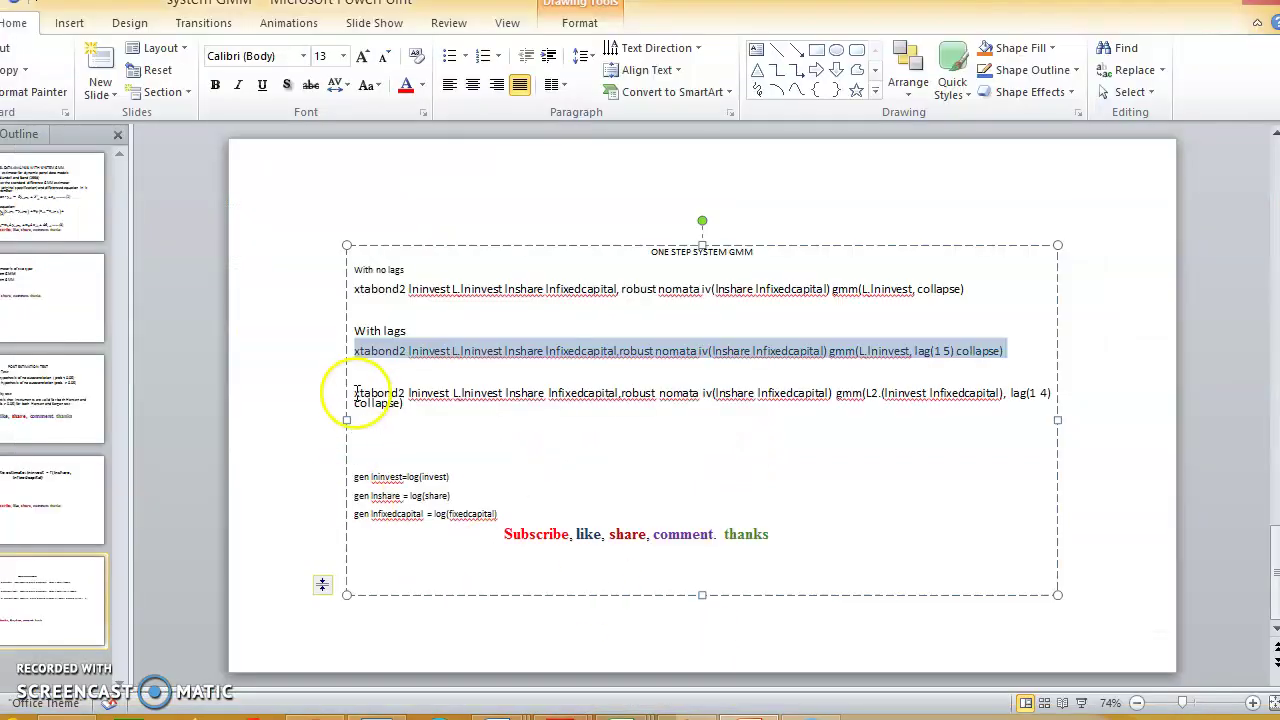
left_click_drag(354, 393, 408, 403)
key("ctrl+c")
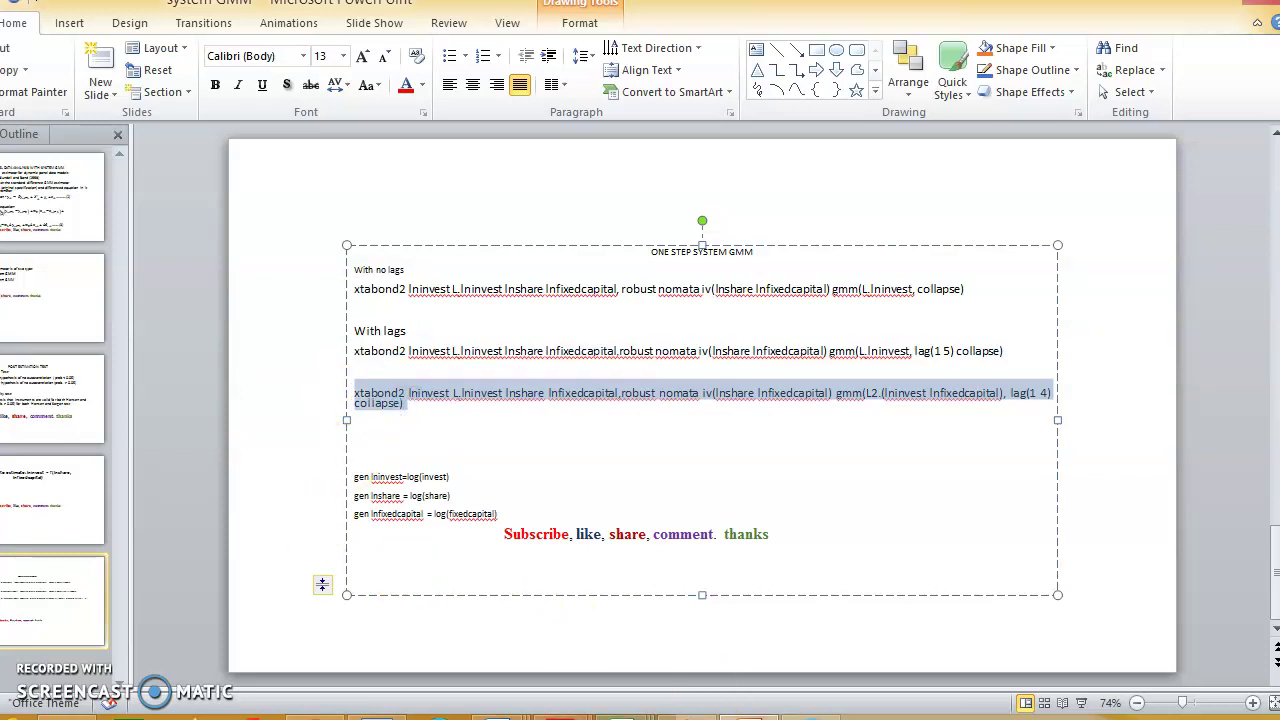
left_click(372, 618)
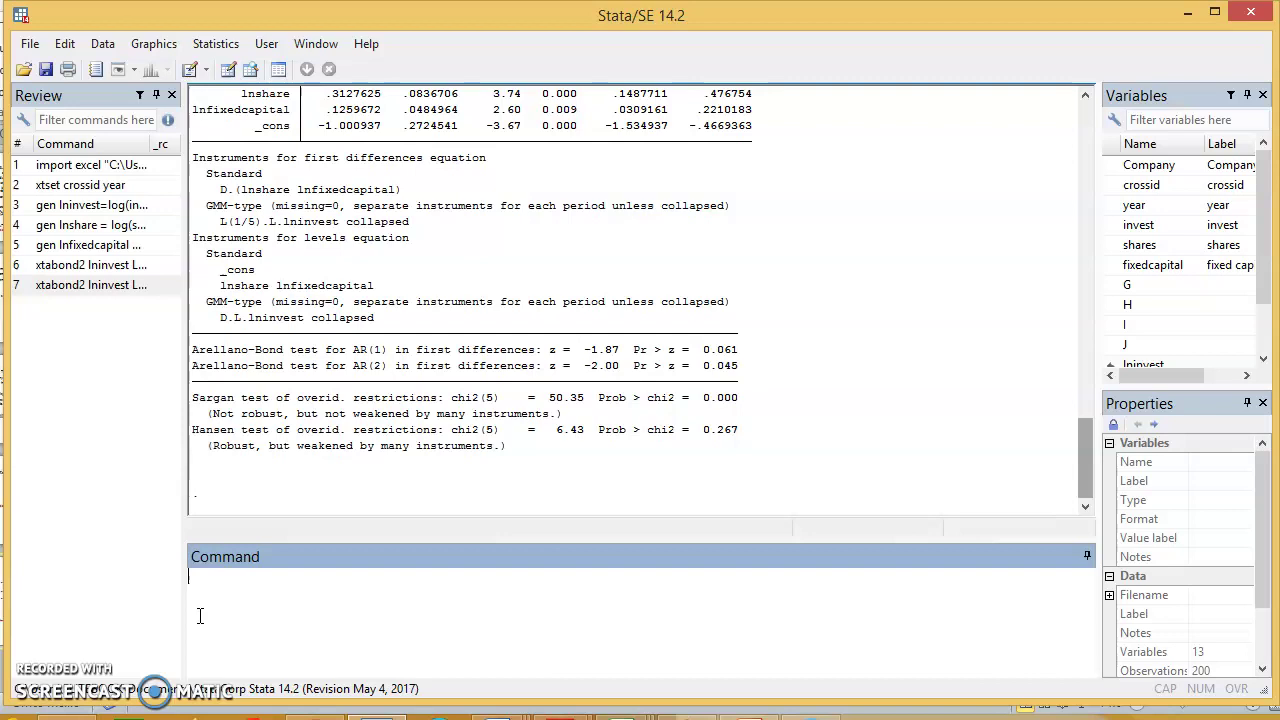
Paste the third xtabond2 command and remove lnfixedcapital from the iv() instruments
key("ctrl+v")
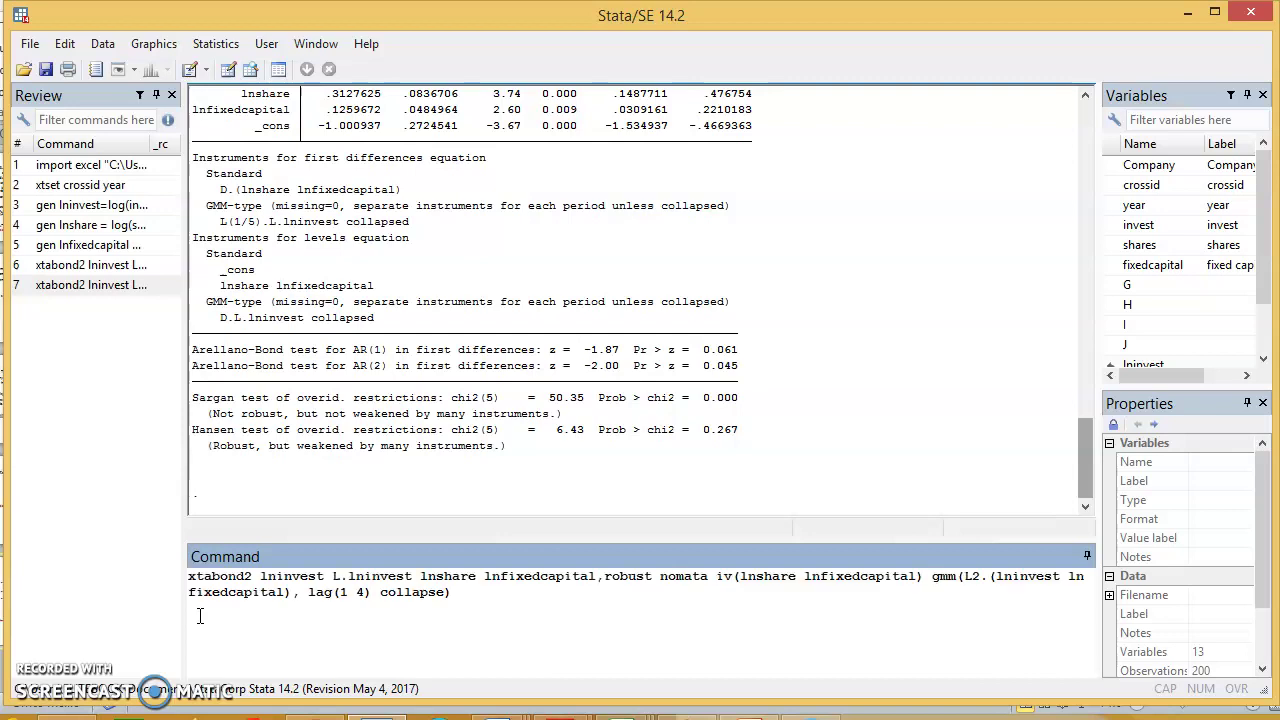
left_click(916, 576)
key("BackSpace")
key("BackSpace")
key("BackSpace")
key("BackSpace")
key("BackSpace")
key("BackSpace")
key("BackSpace")
key("BackSpace")
key("BackSpace")
key("BackSpace")
key("BackSpace")
key("BackSpace")
key("BackSpace")
key("BackSpace")
key("BackSpace")
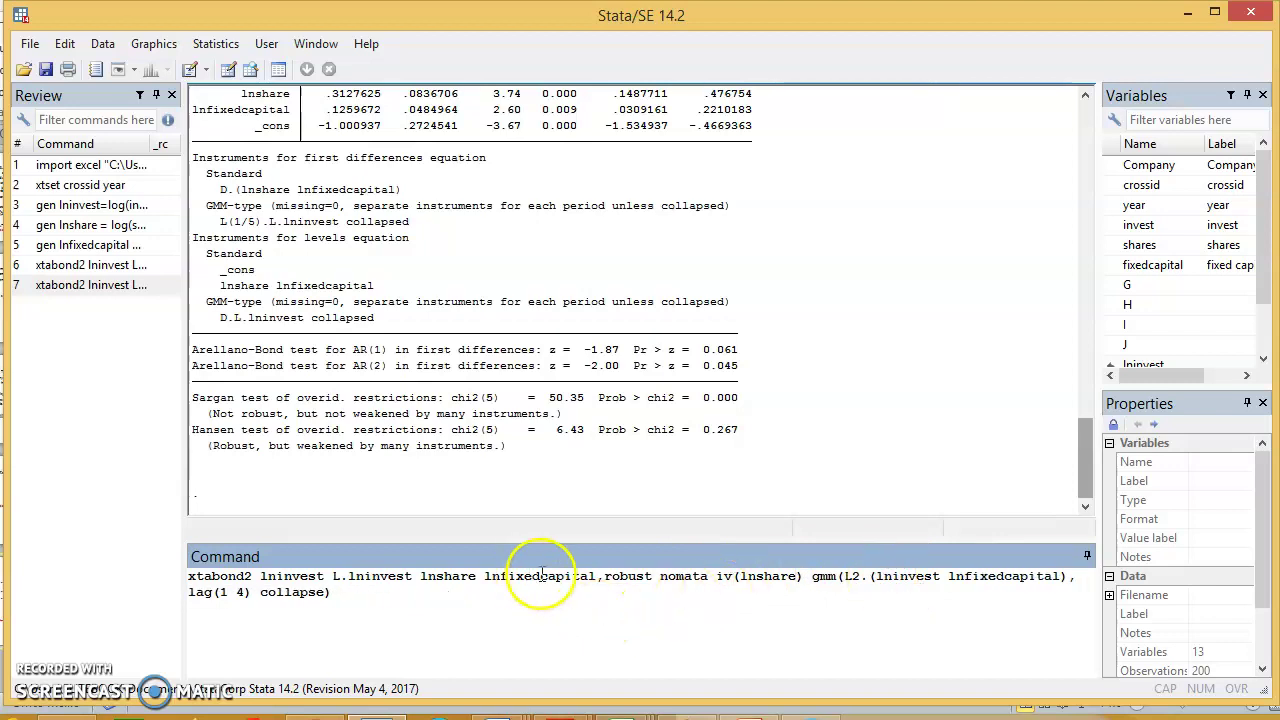
left_click(1036, 576)
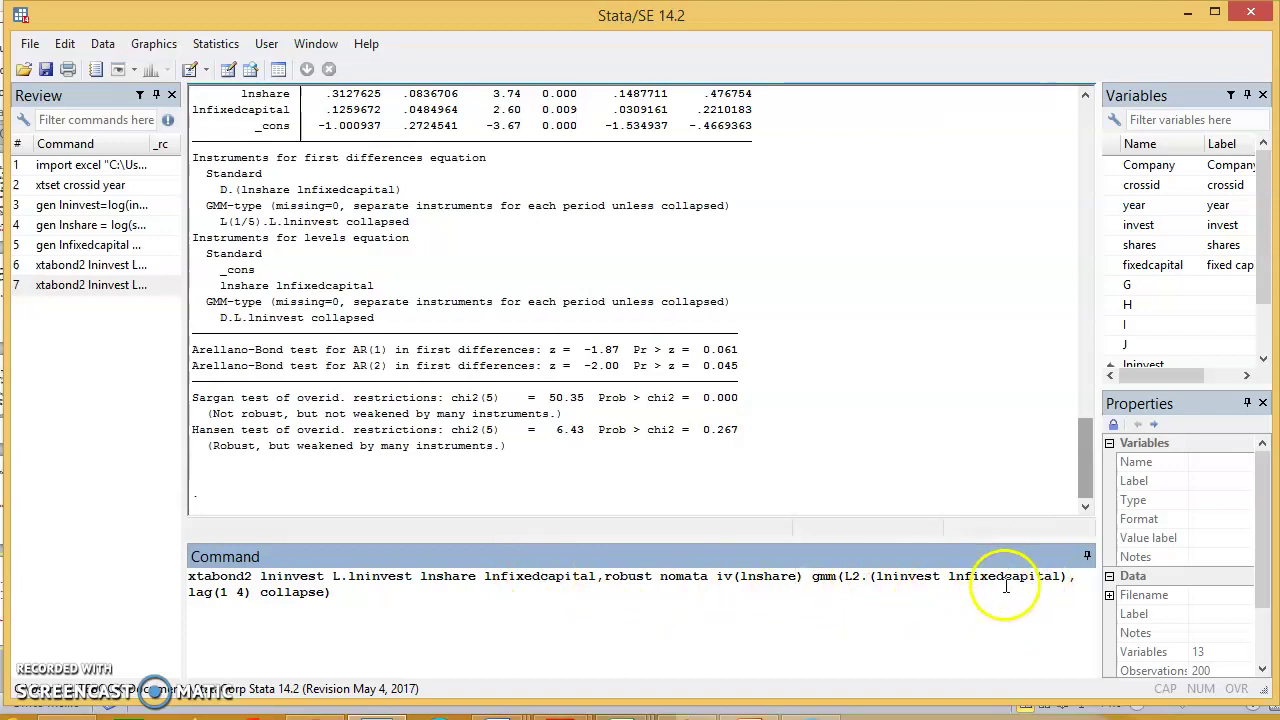
left_click(1040, 591)
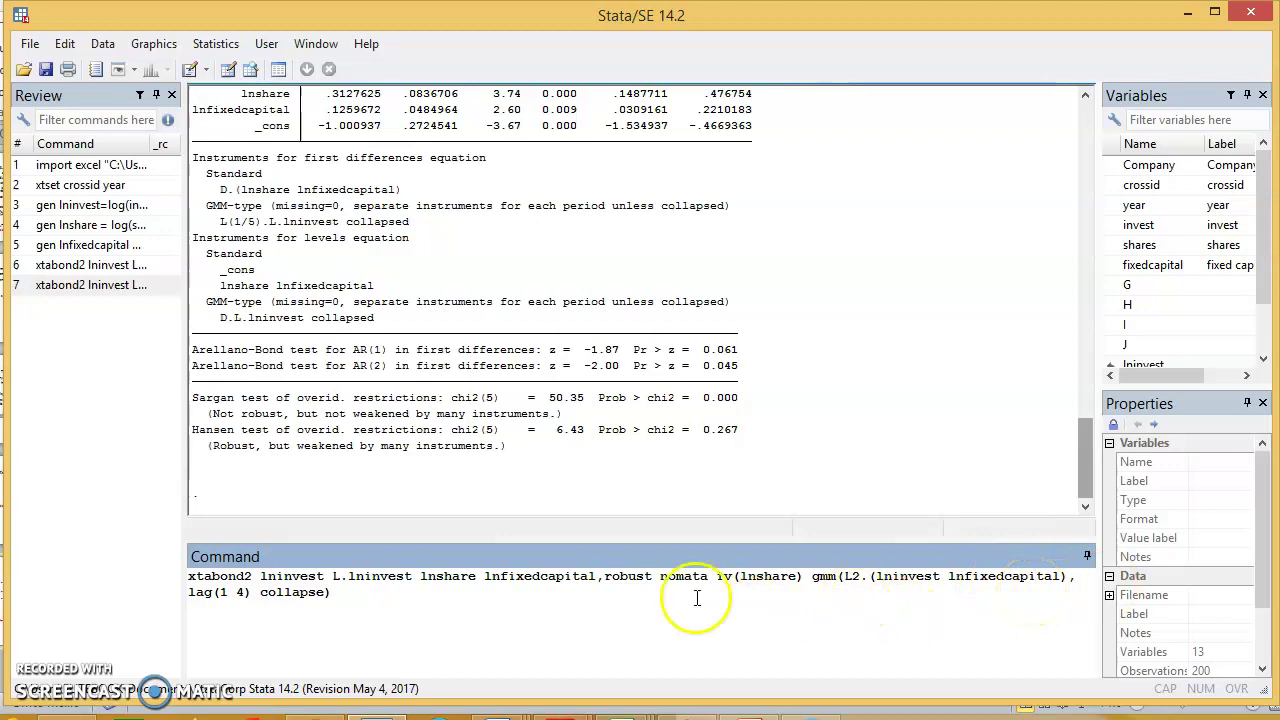
left_click(857, 580)
left_click(857, 586)
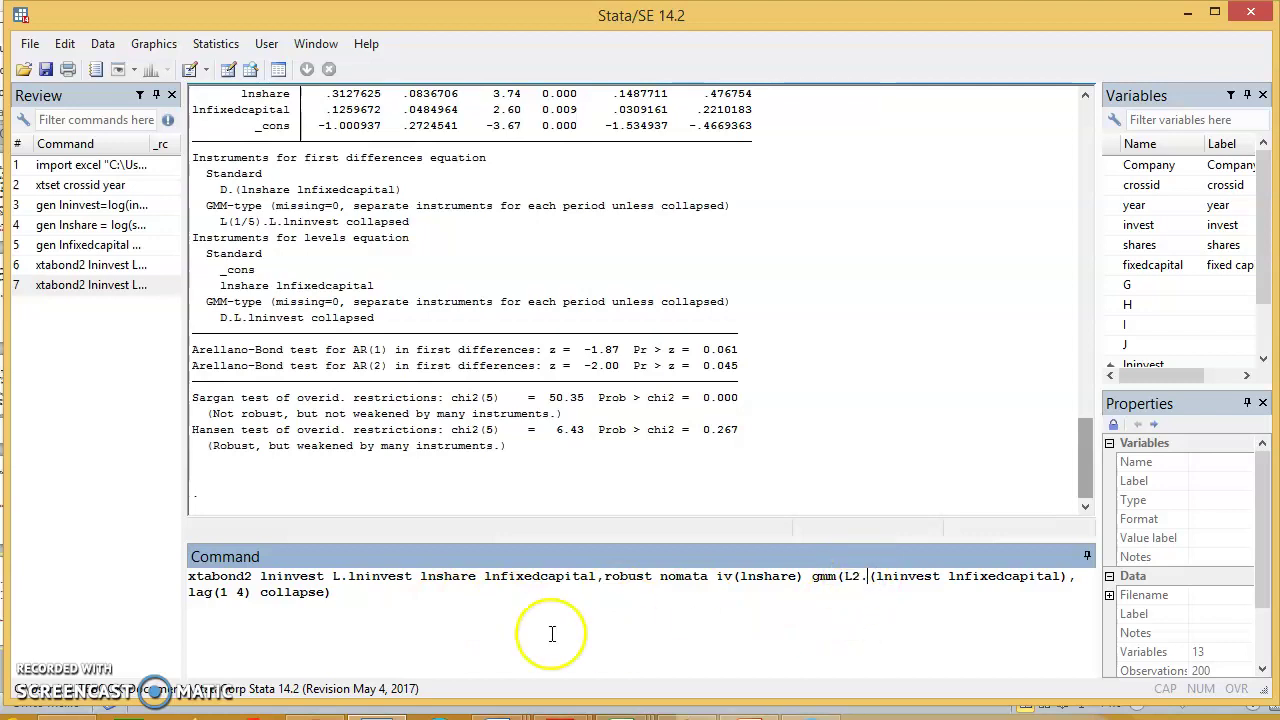
left_click(340, 597)
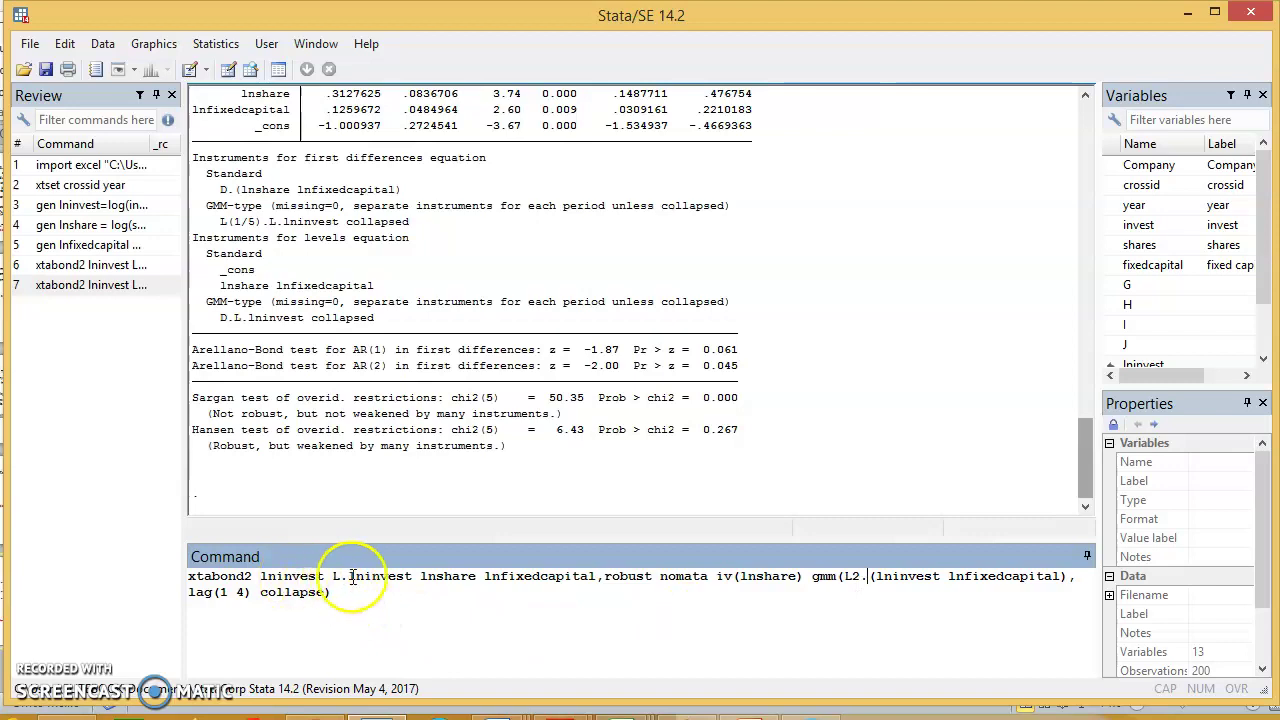
Insert L2.lninvest after L.lninvest and run the revised model
left_click(413, 578)
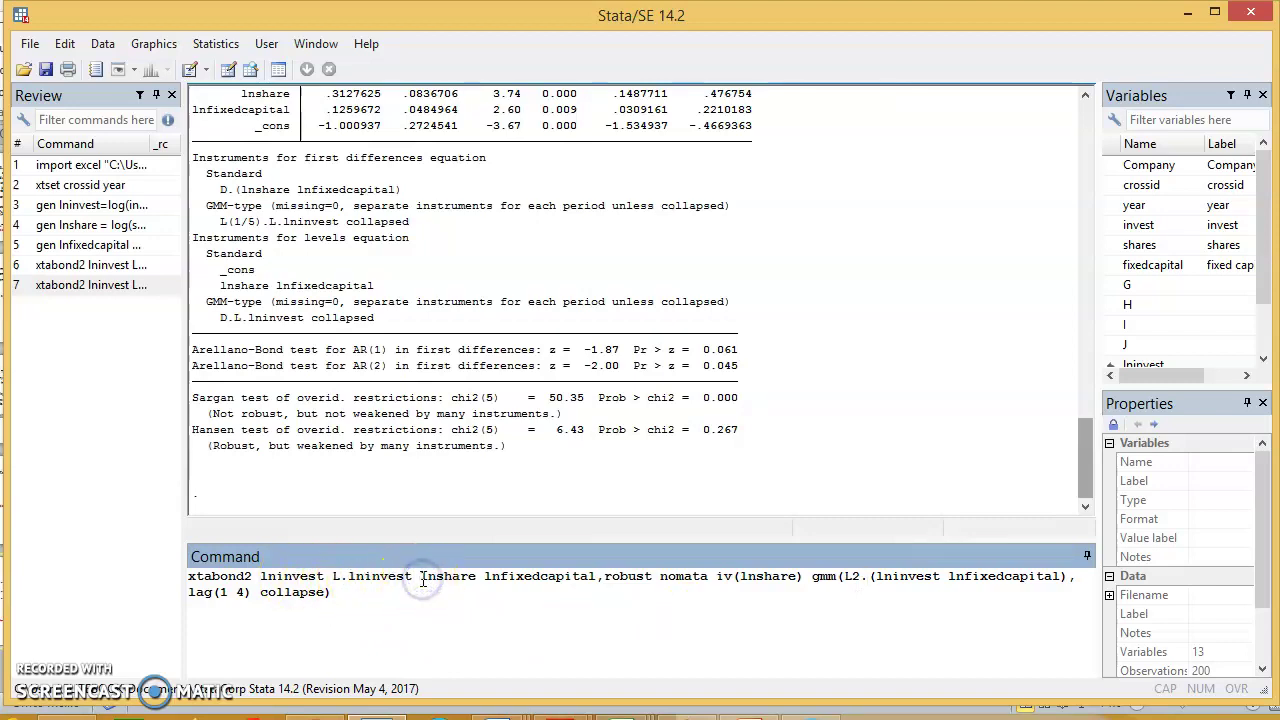
type("L2")
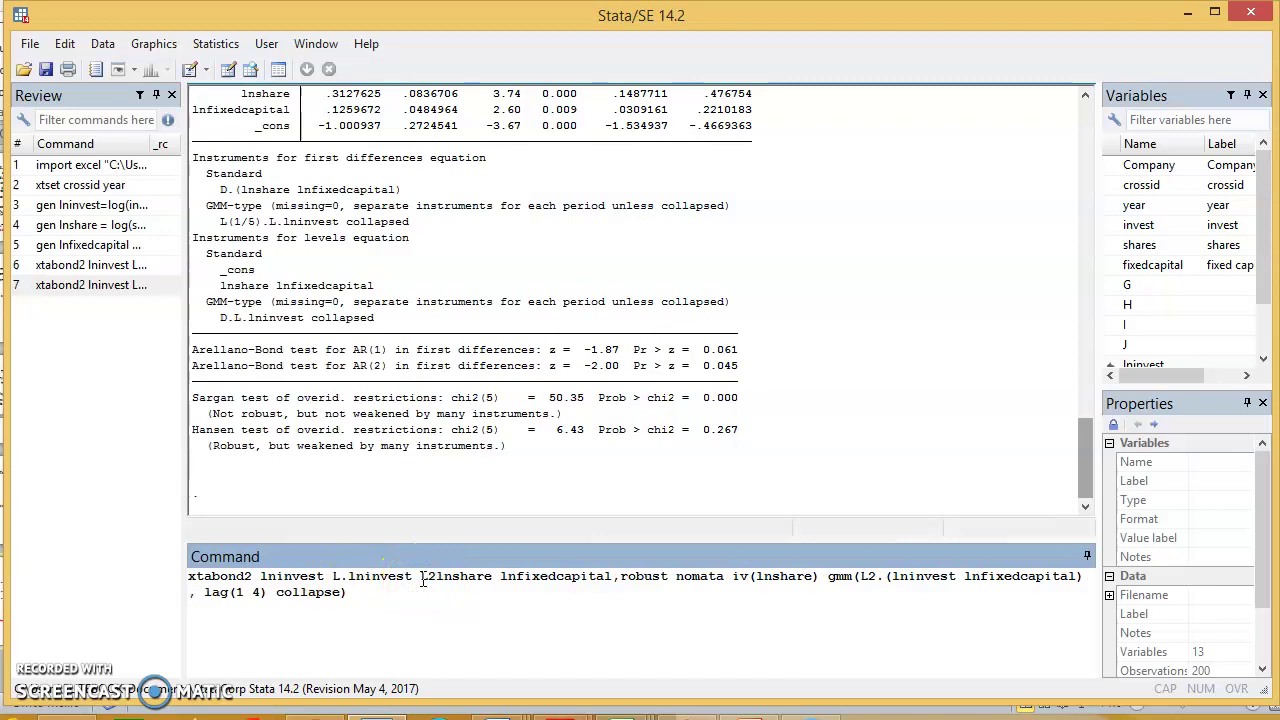
type(".inves")
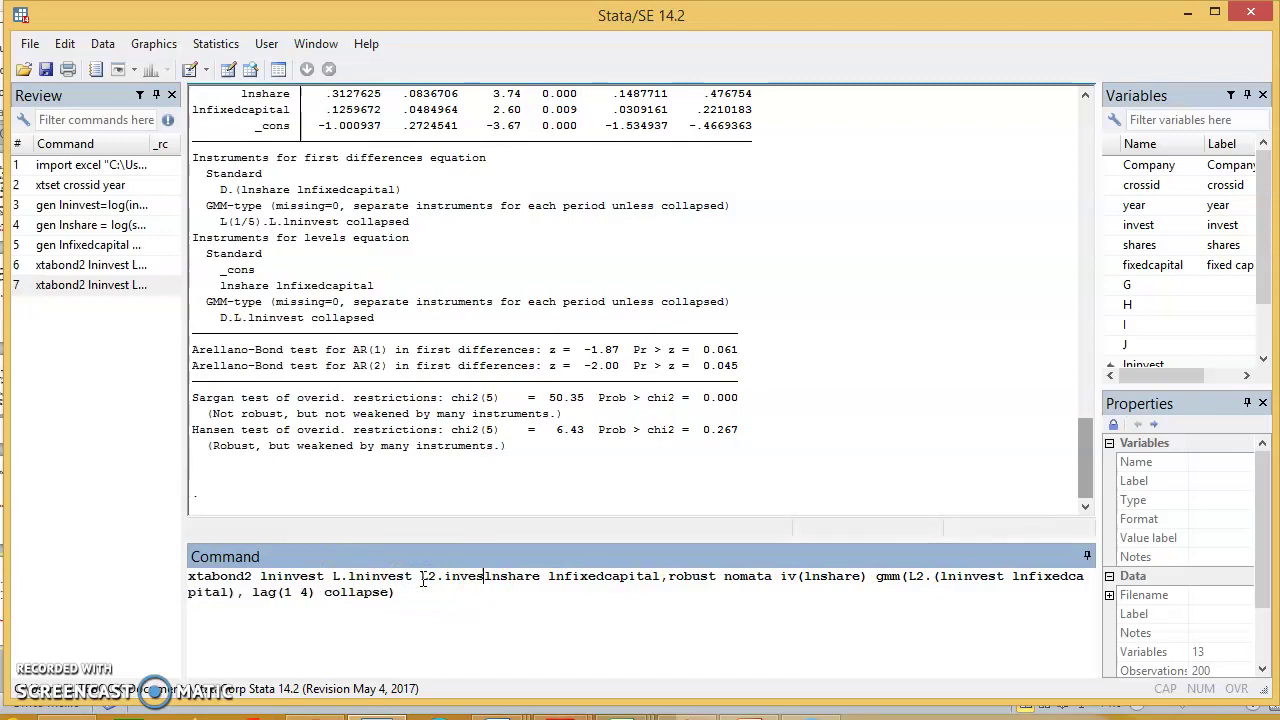
key("BackSpace")
key("BackSpace")
key("BackSpace")
key("BackSpace")
key("BackSpace")
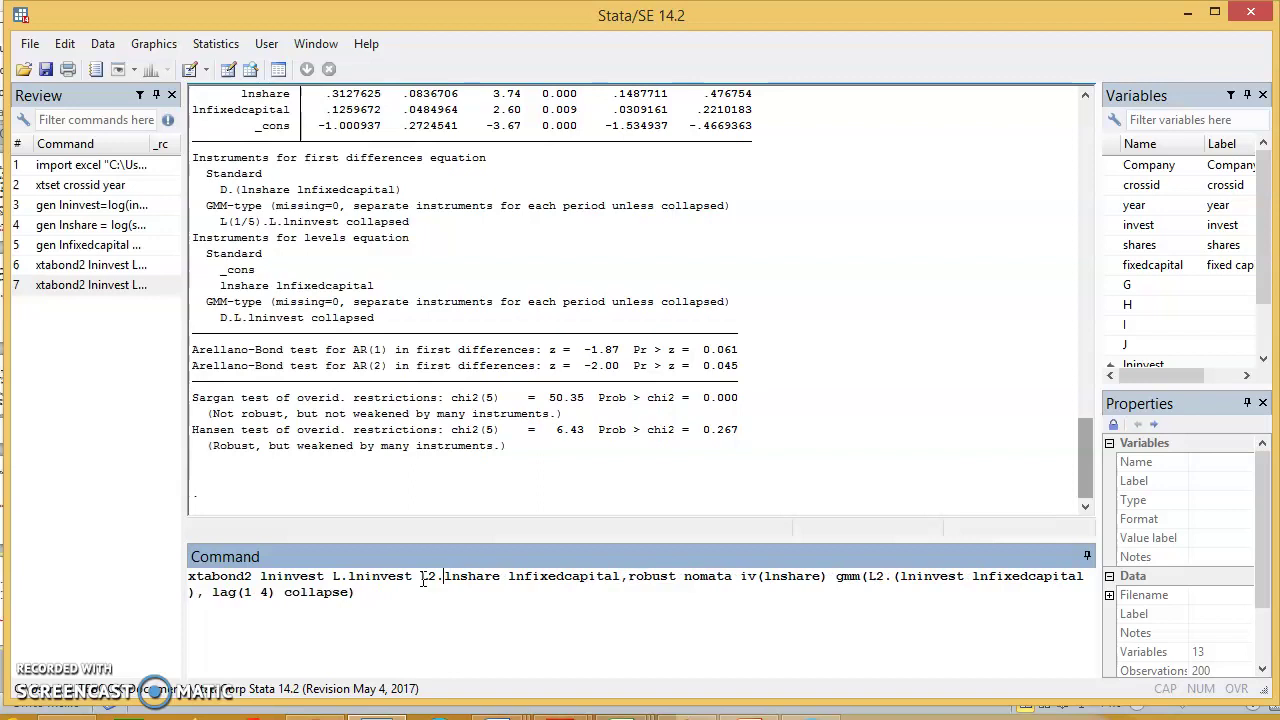
type("lnv")
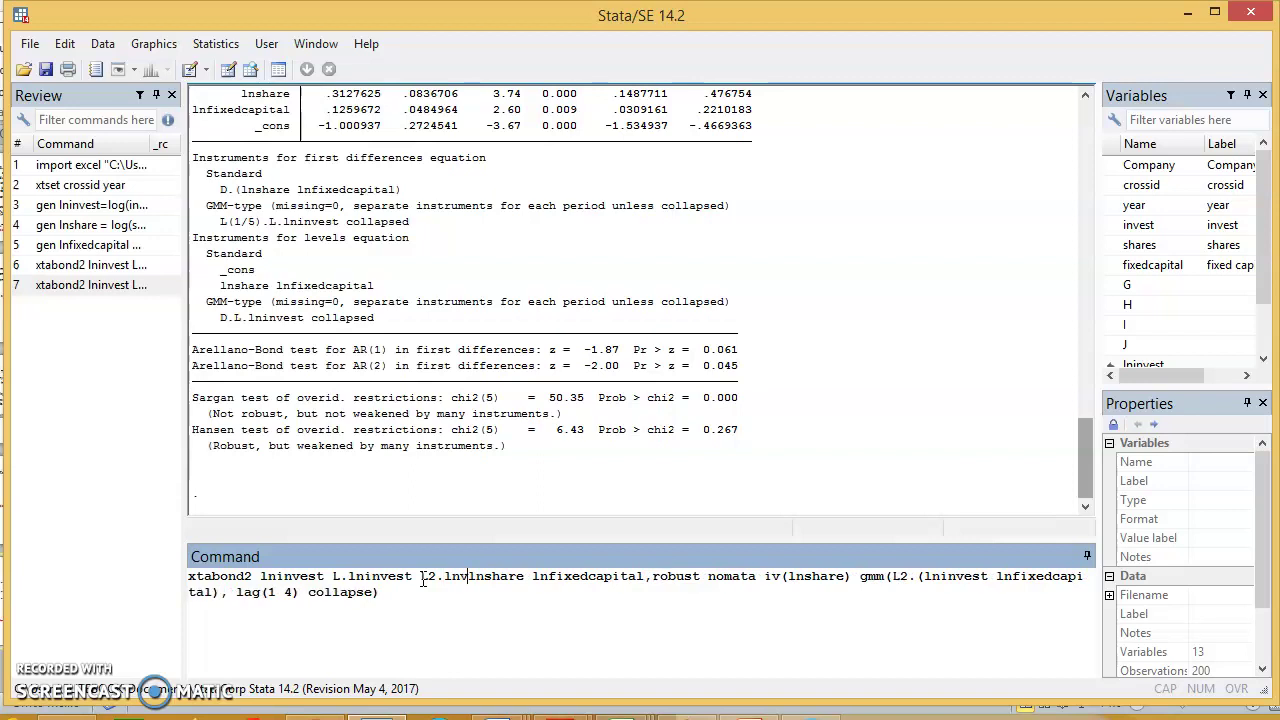
key("BackSpace")
type("inves")
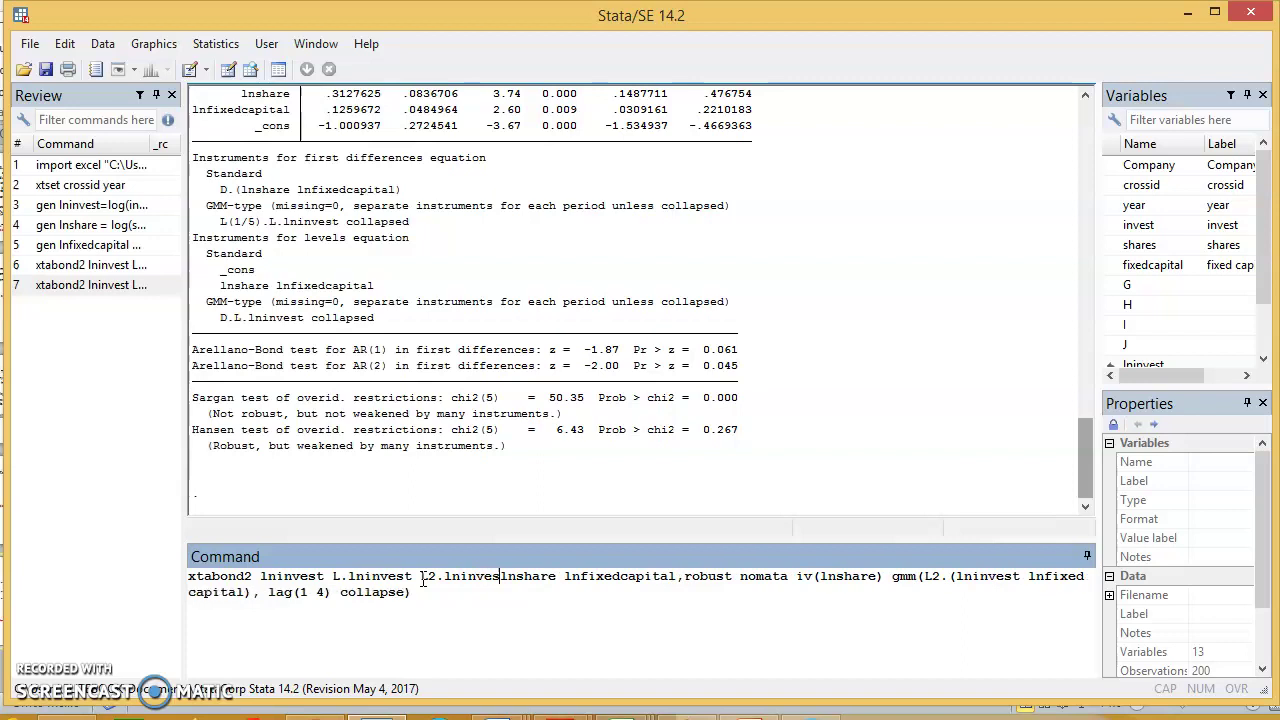
type("t")
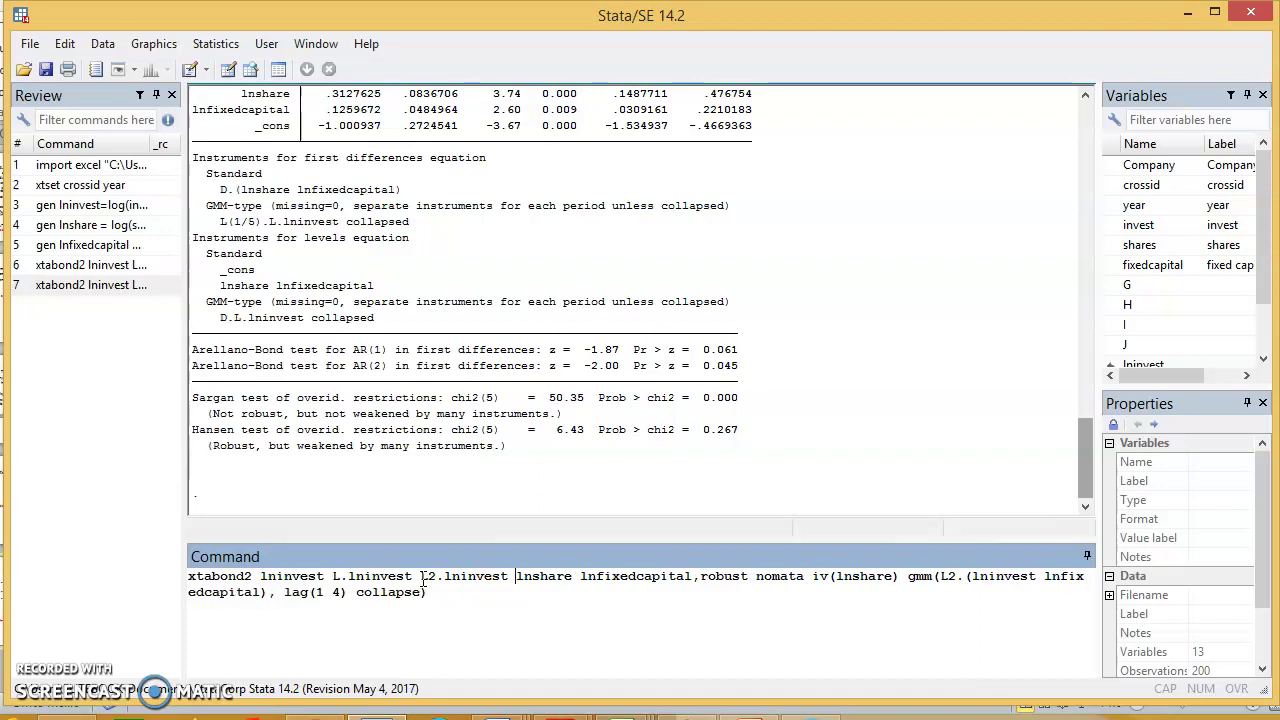
key("Return")
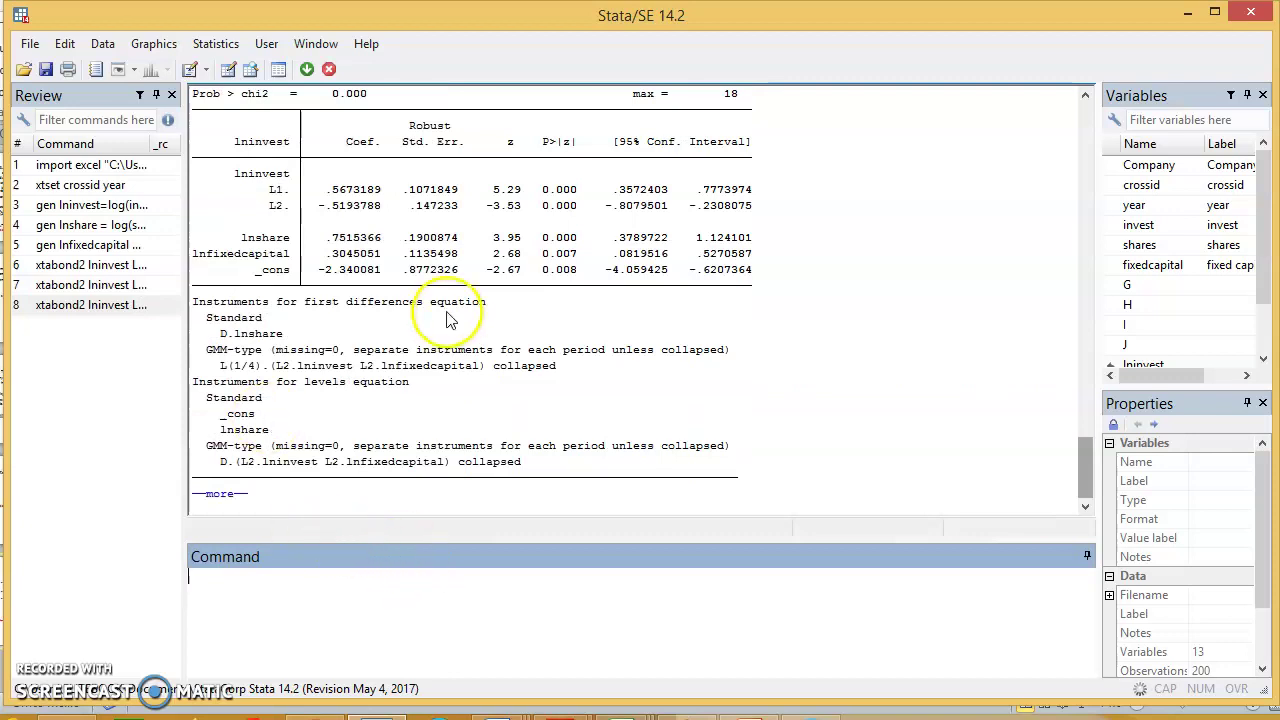
Display the diagnostics: AR(2) p=0.378, Sargan p=0.161, Hansen p=0.843
left_click_drag(1084, 478, 1083, 506)
left_click(218, 493)
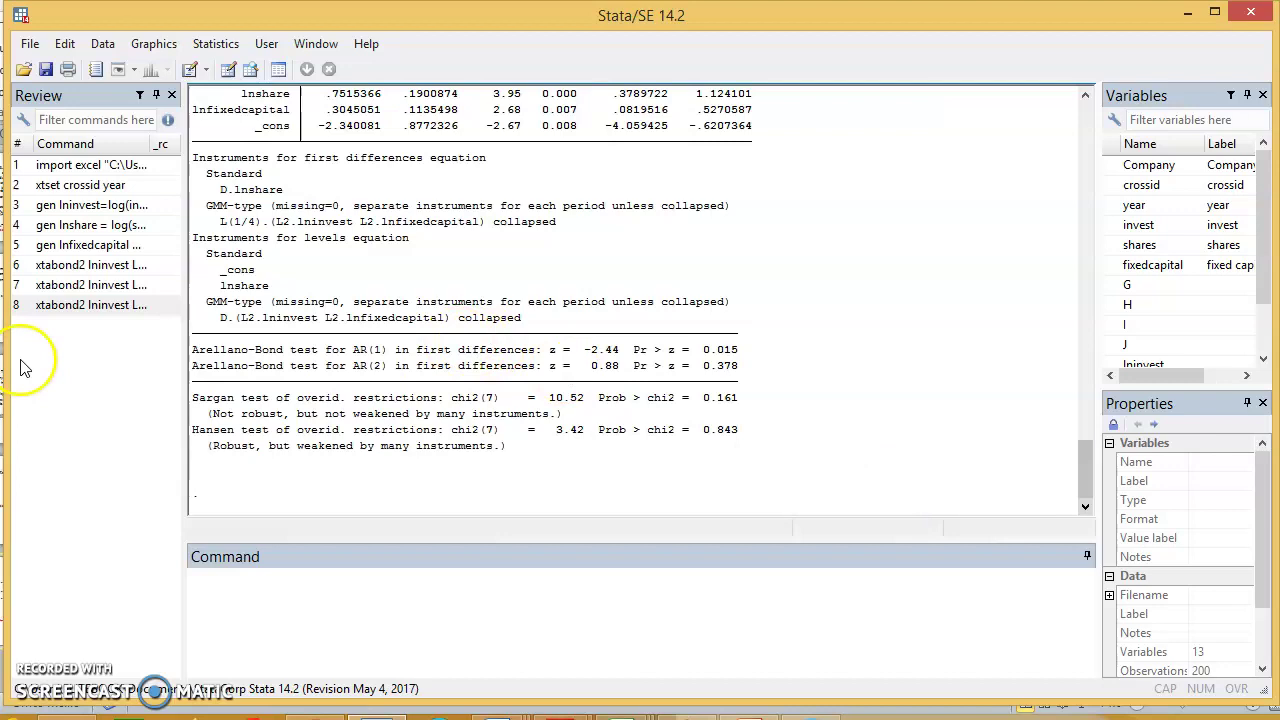
Recall the L2 xtabond2 command and review its lagged lninvest regressors and lnshare, lninvest instruments
left_click(66, 311)
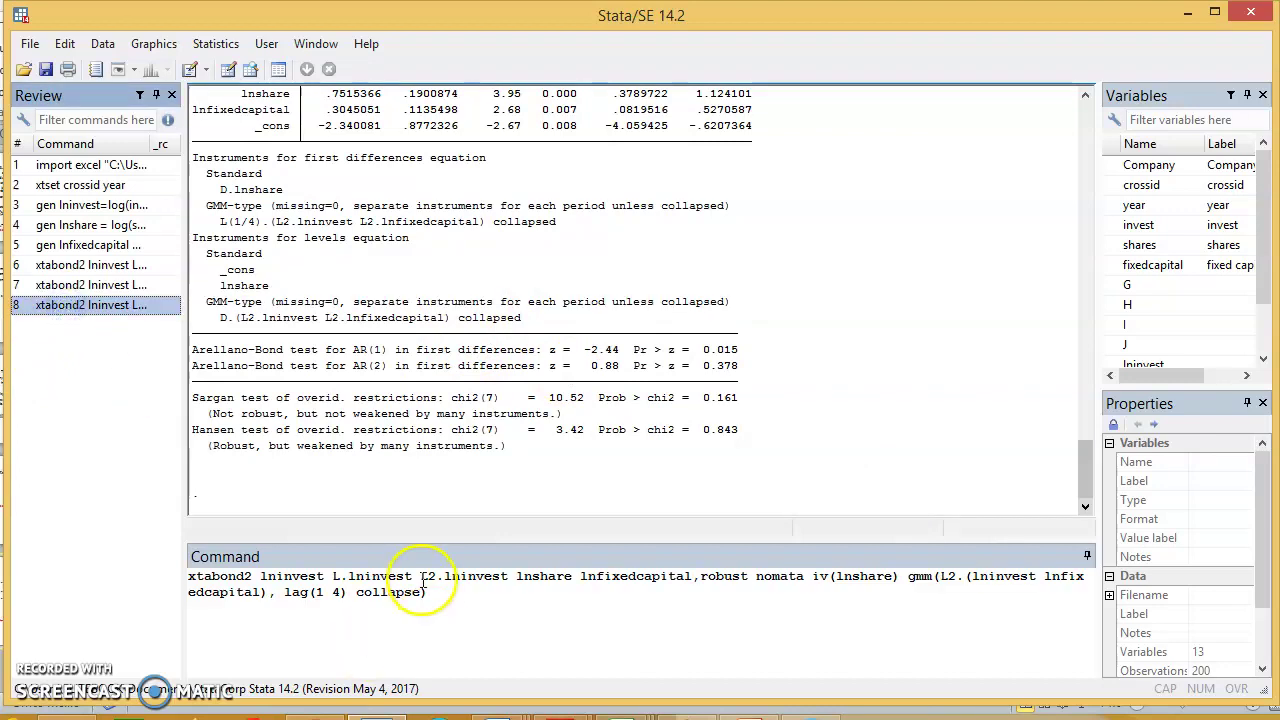
left_click(336, 576)
left_click(499, 576)
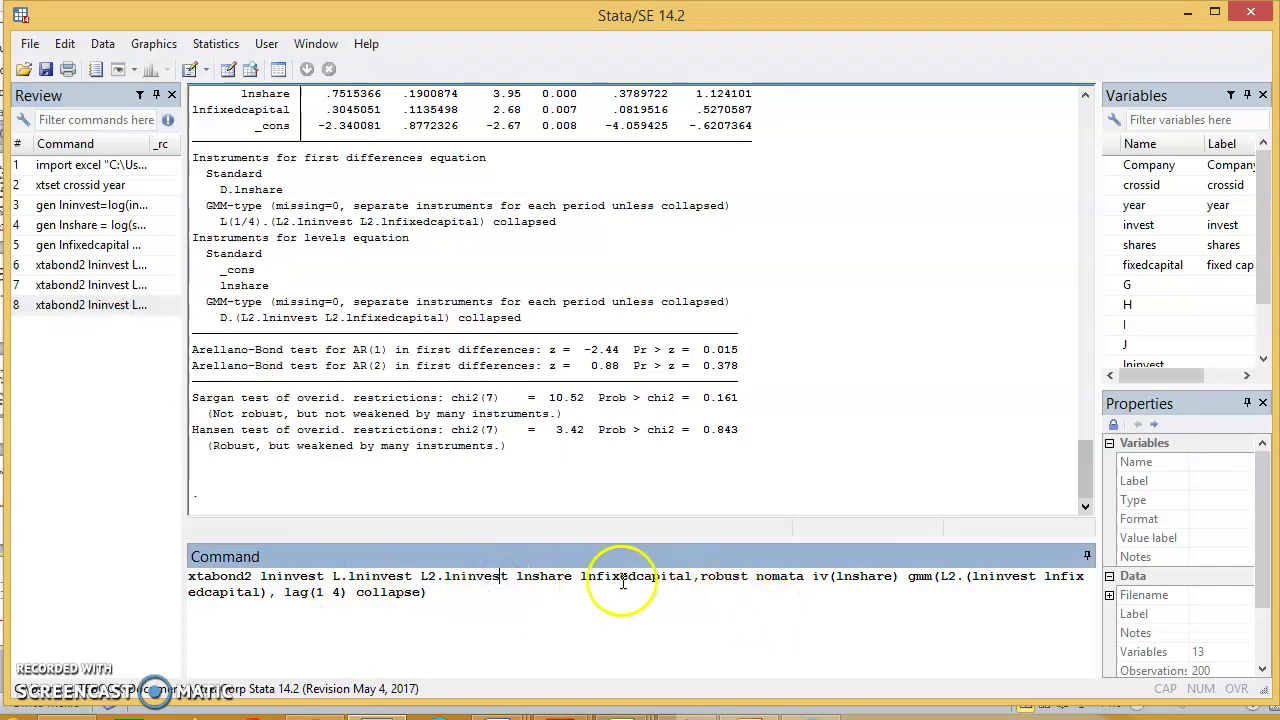
left_click(858, 578)
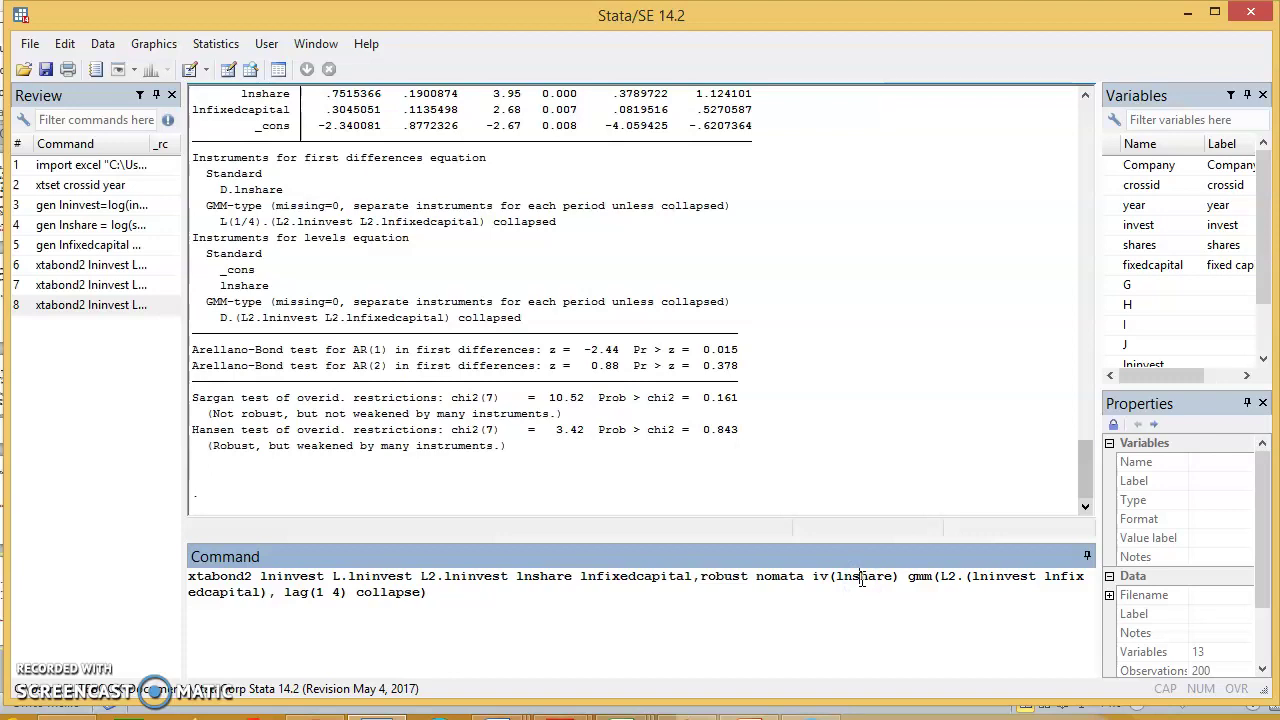
left_click(1038, 578)
Review the command's L2 gmm lag, lag(1 4) limits, collapse option and lnfixedcapital regressor
left_click(892, 578)
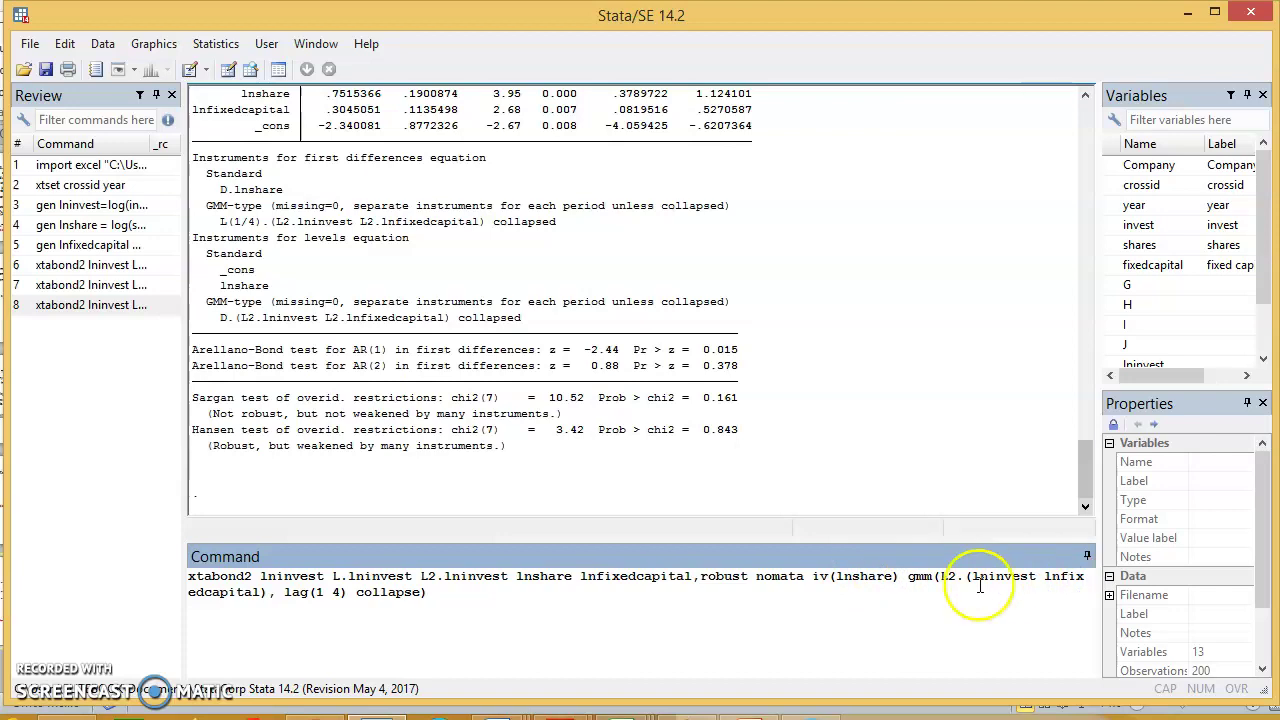
left_click(948, 578)
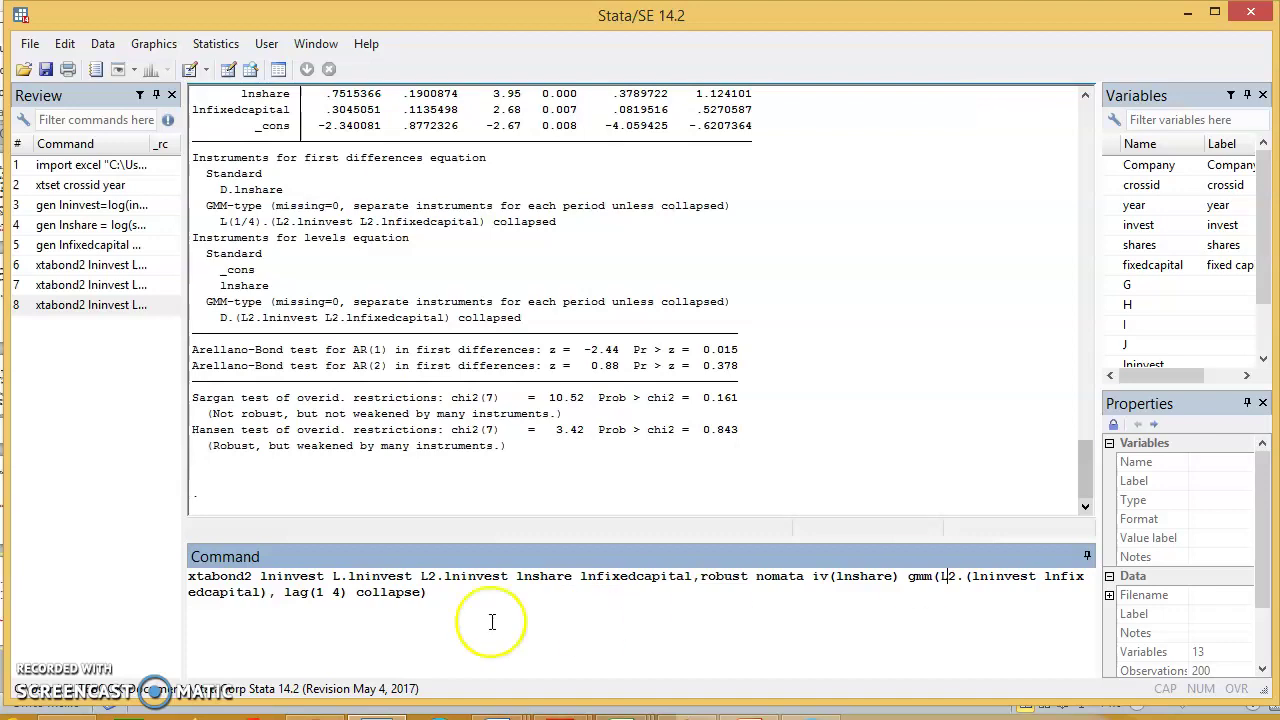
left_click(345, 592)
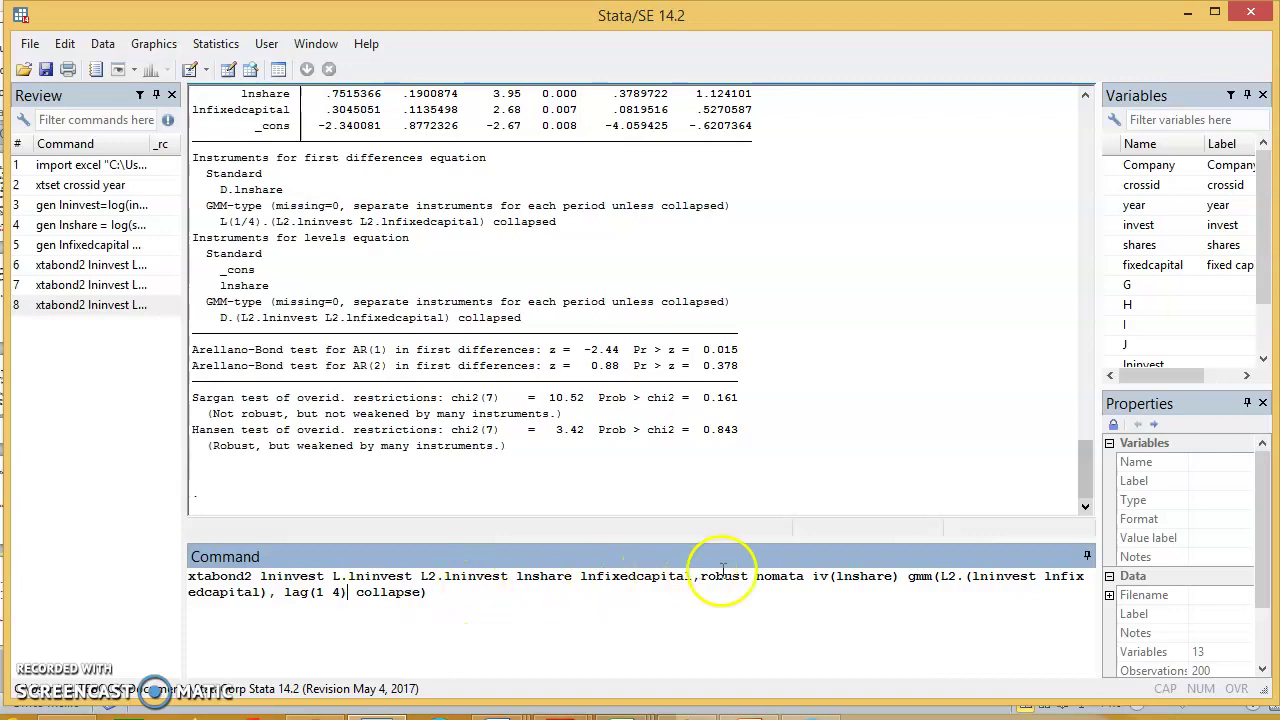
left_click(583, 592)
left_click(581, 577)
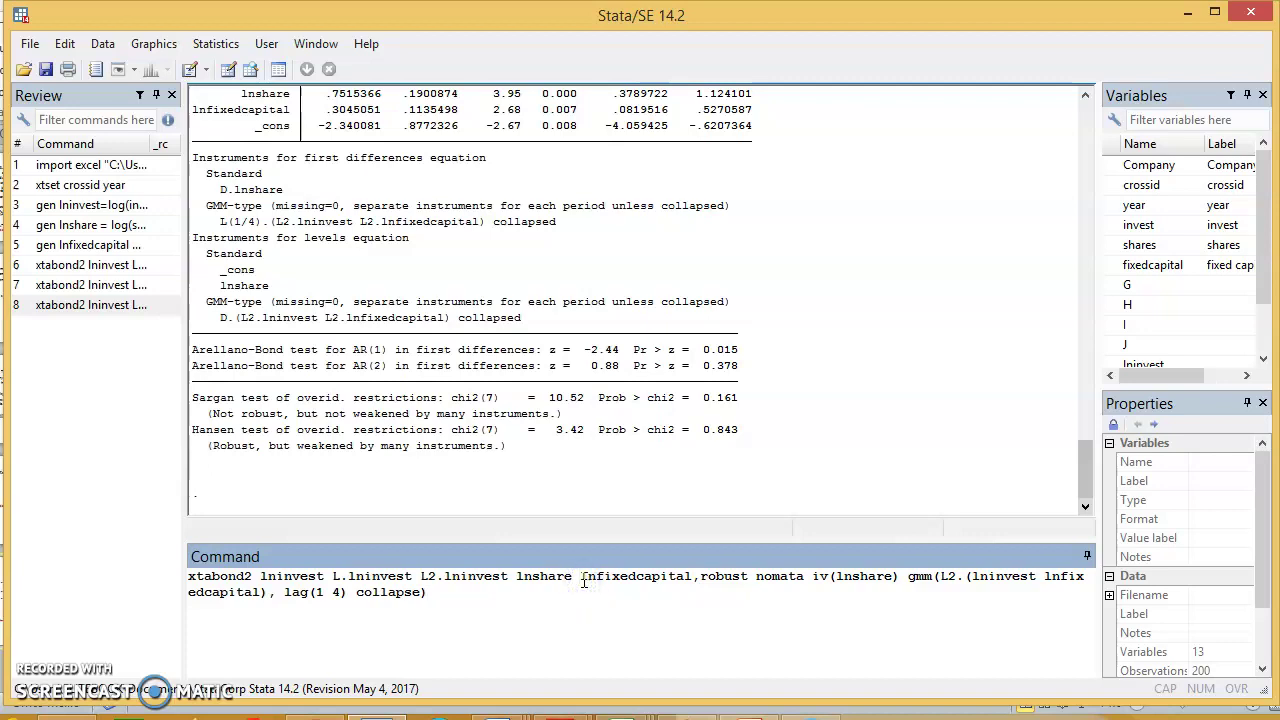